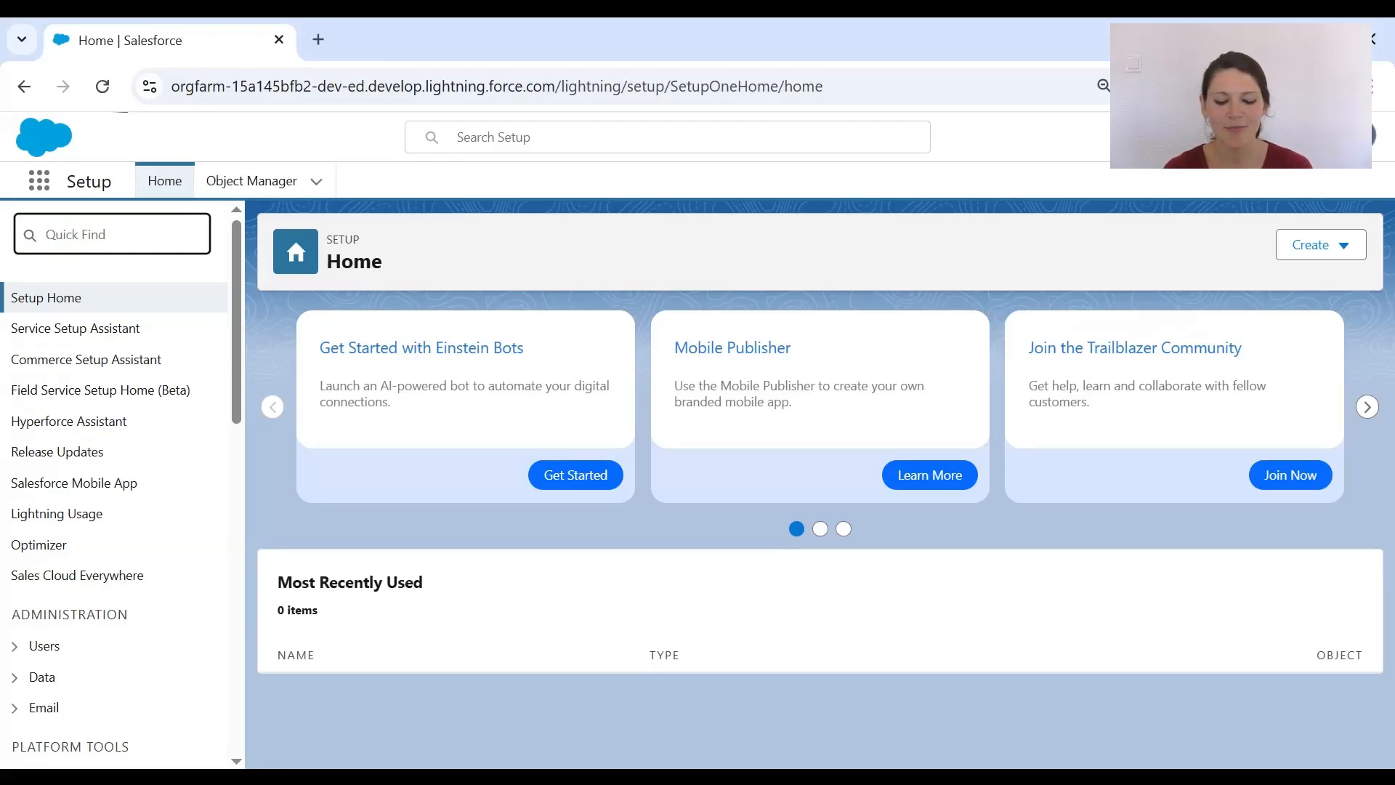
# - Filter the Setup menu by typing 'agent' into Quick Find
pyautogui.write('agent')
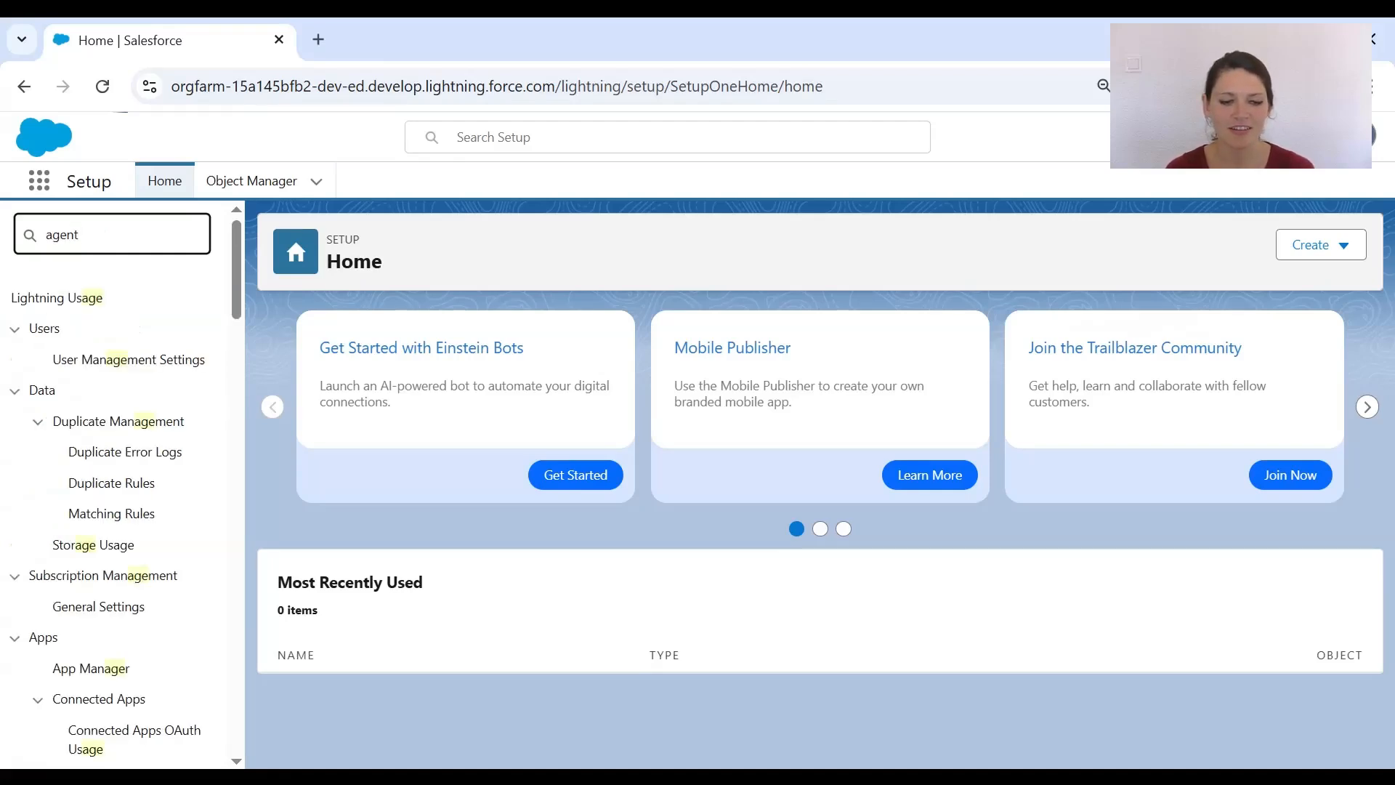
# - Open Agent Studio's Agents page and start a New Agent
pyautogui.click(103, 452)
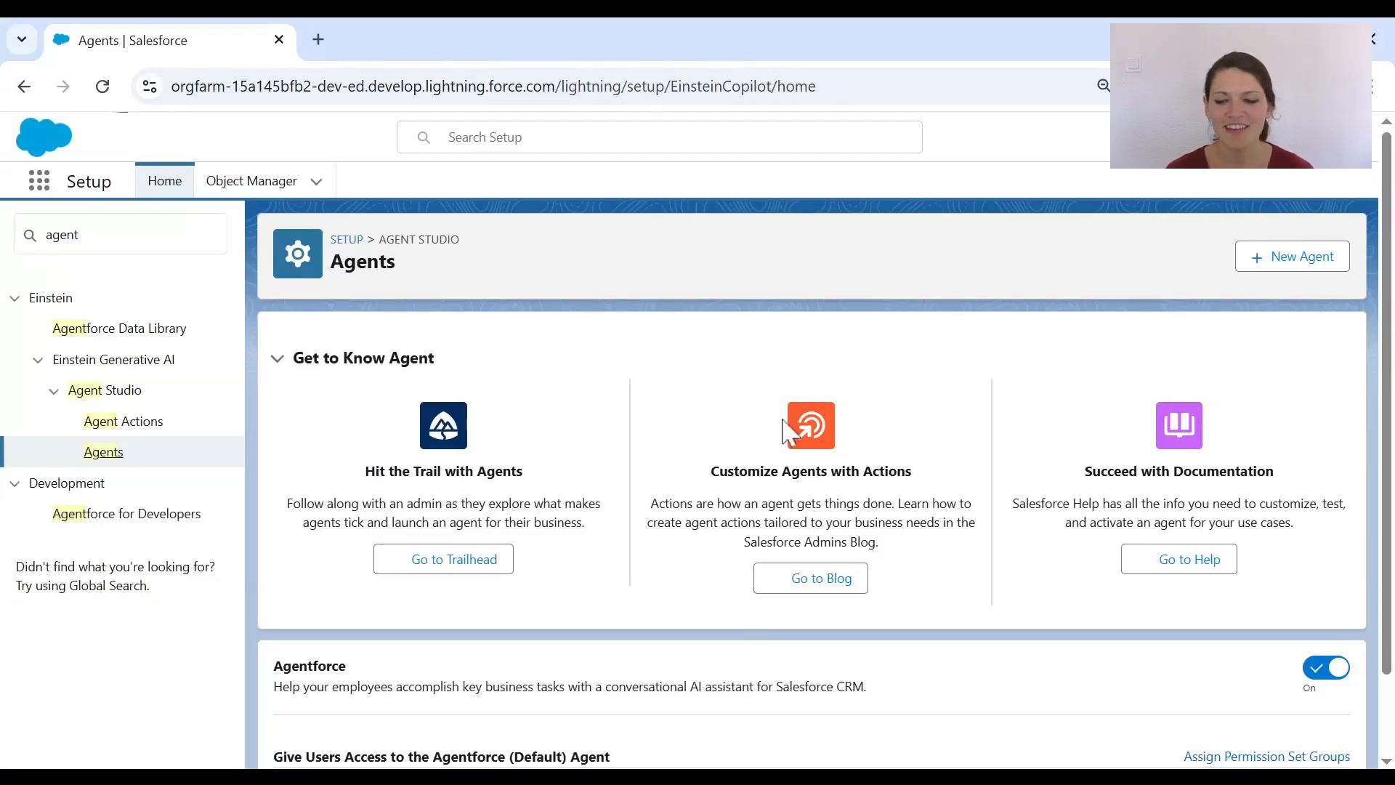
pyautogui.click(1266, 269)
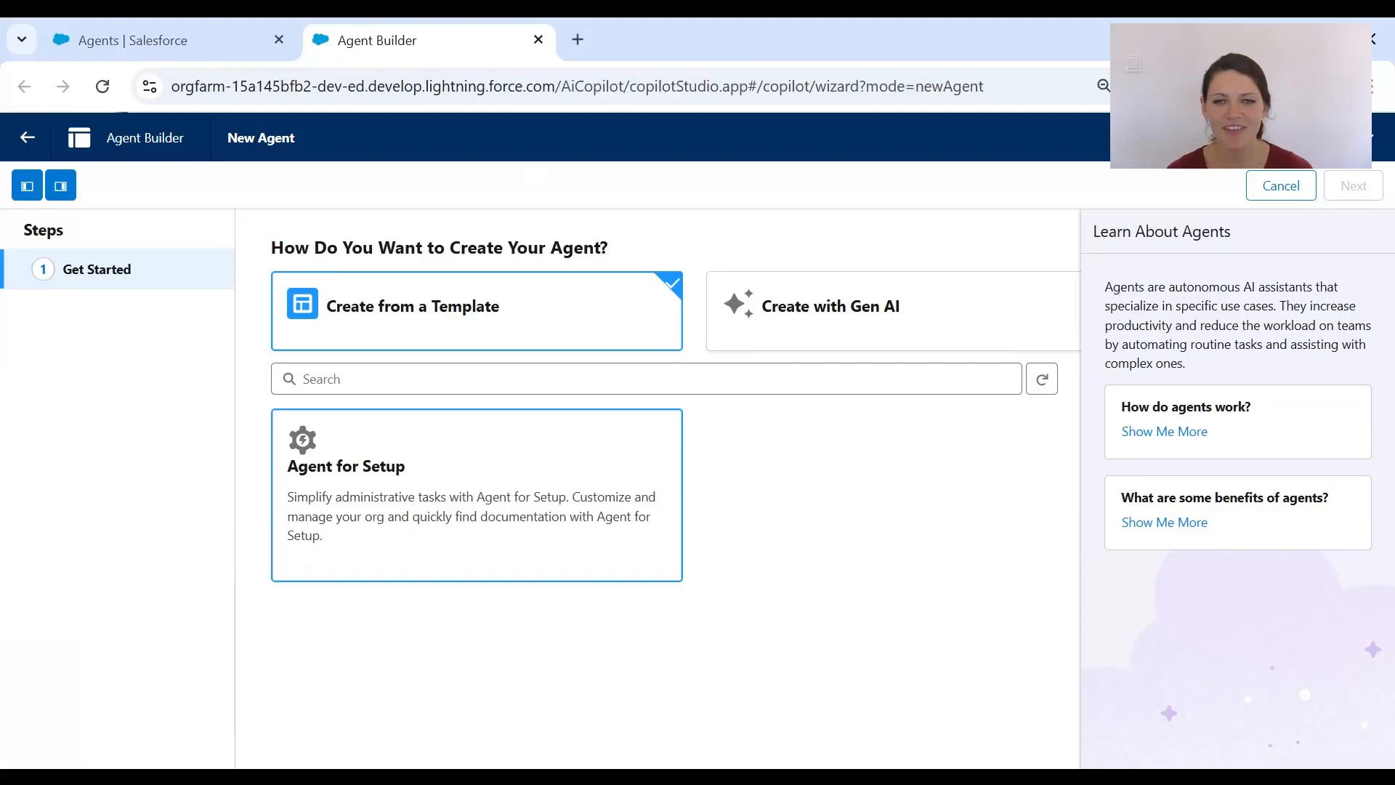
# - Create an agent from the Agent for Setup template
pyautogui.click(481, 521)
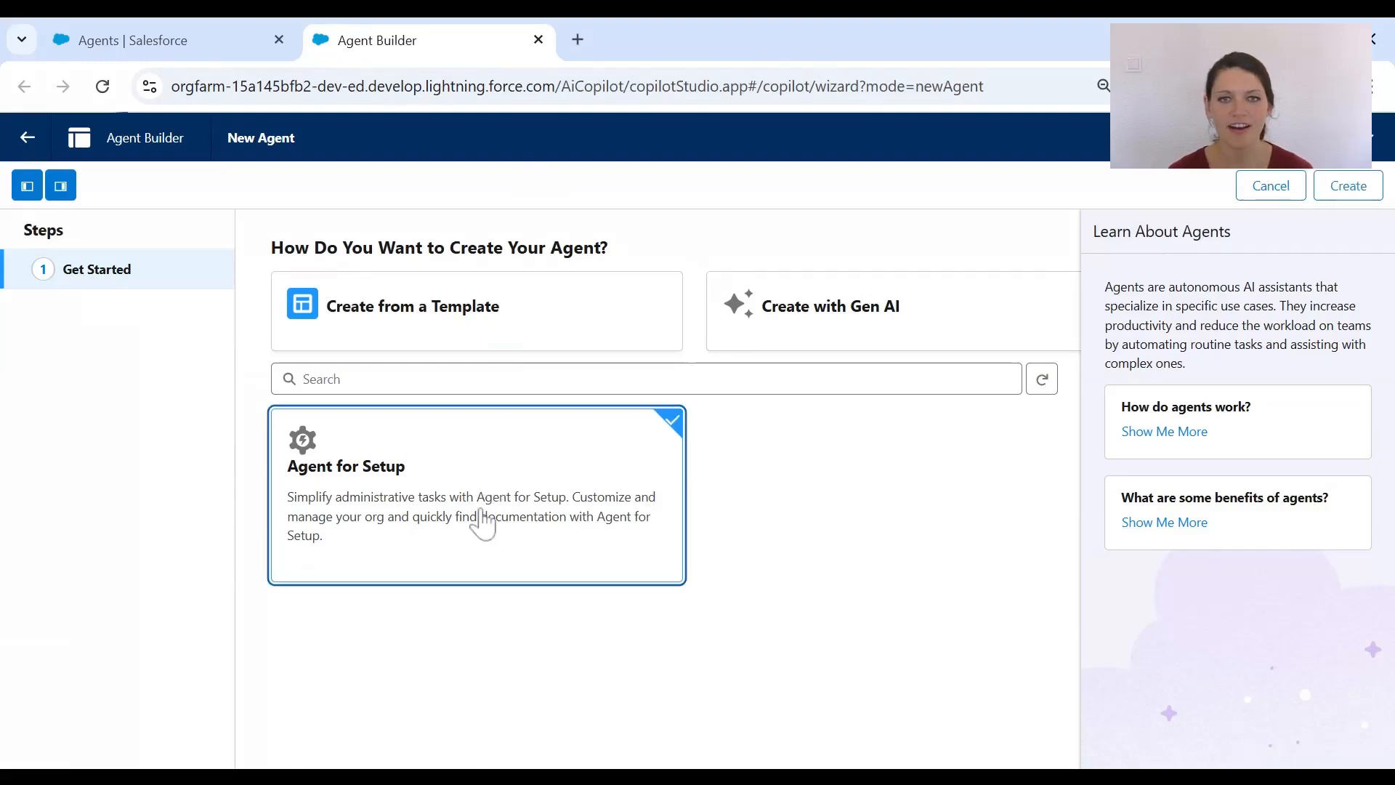
pyautogui.click(1349, 187)
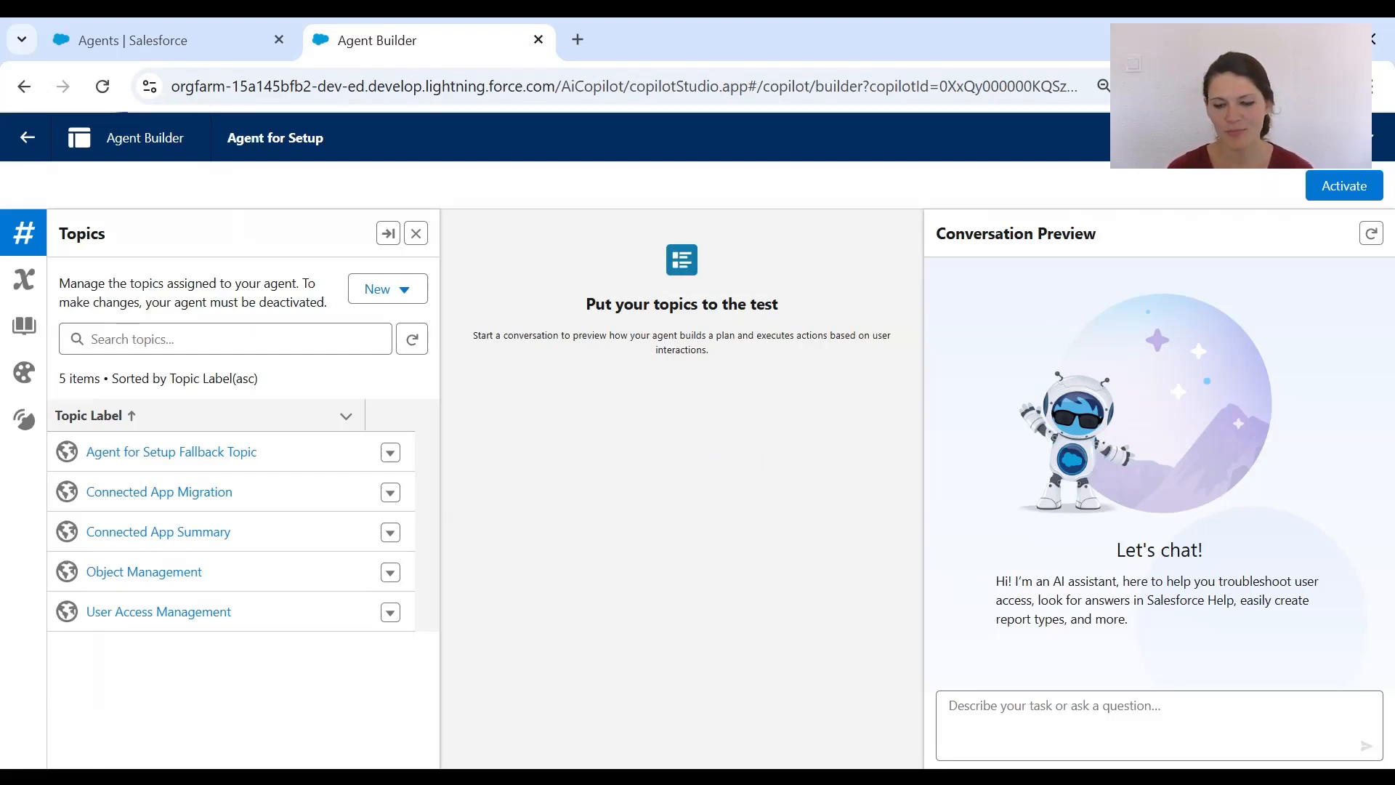
# - Ask the Conversation Preview what permissions a user has on the Campaign object
pyautogui.click(1160, 725)
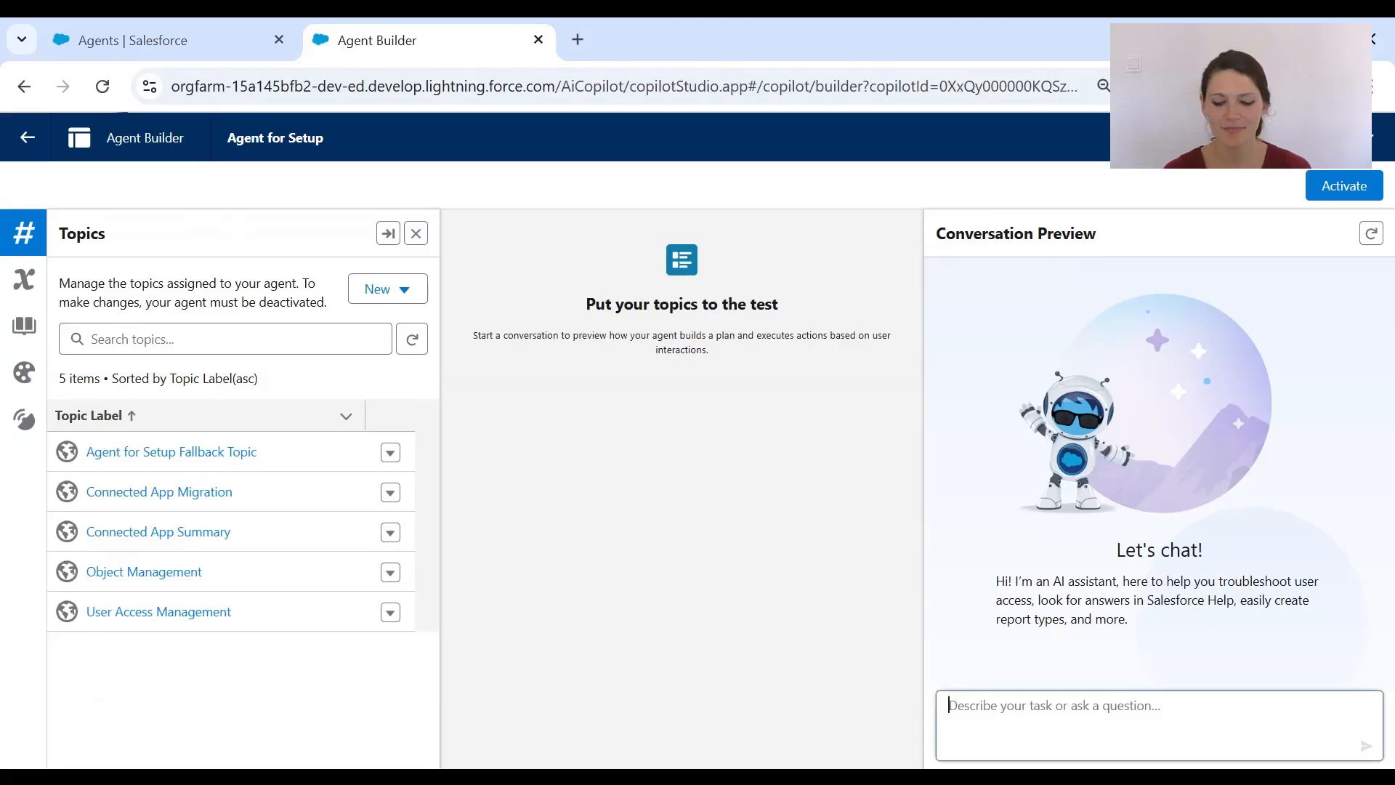
pyautogui.press('Return')
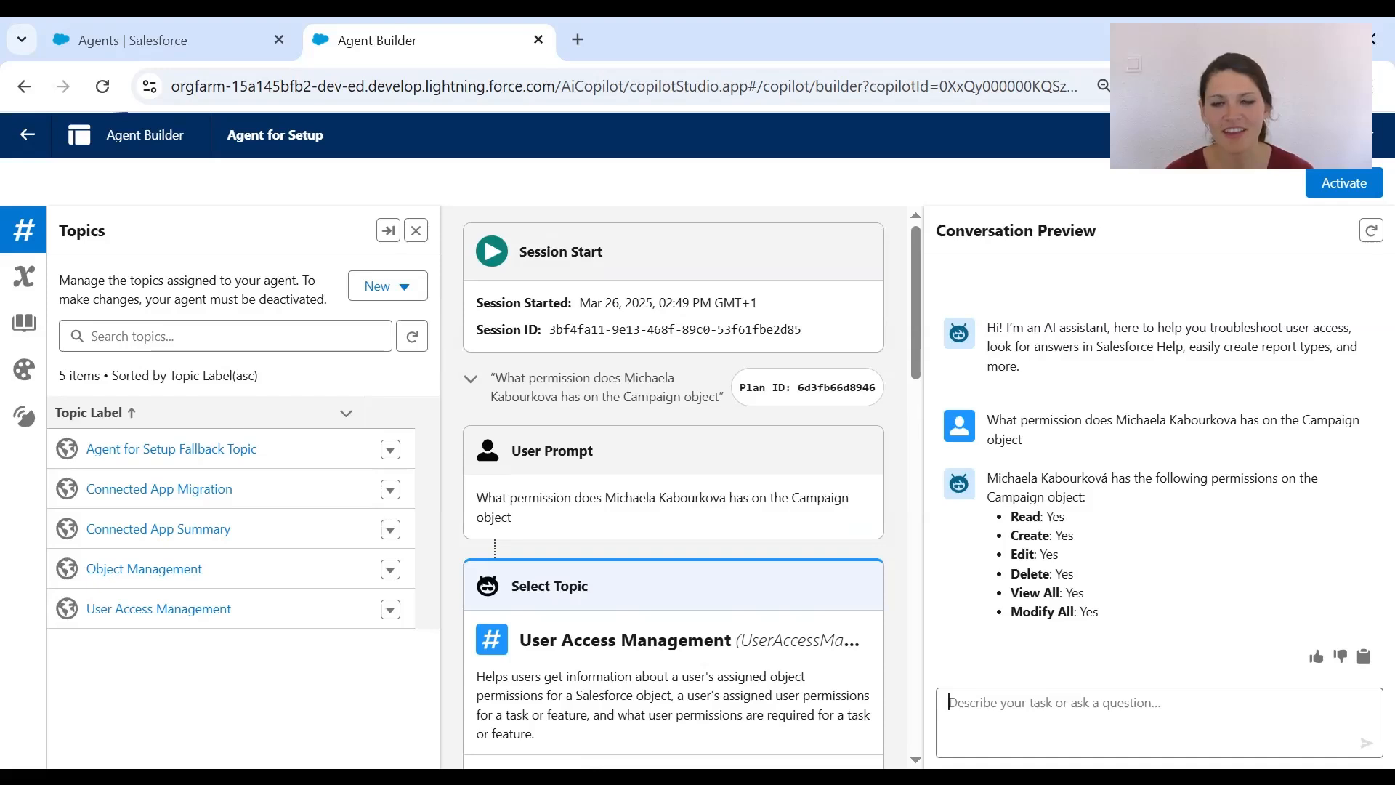
# - Review the plan, activate Agent for Setup, and go back to the Agents page
pyautogui.scroll(-1, 673, 487)
pyautogui.scroll(-3, 673, 486)
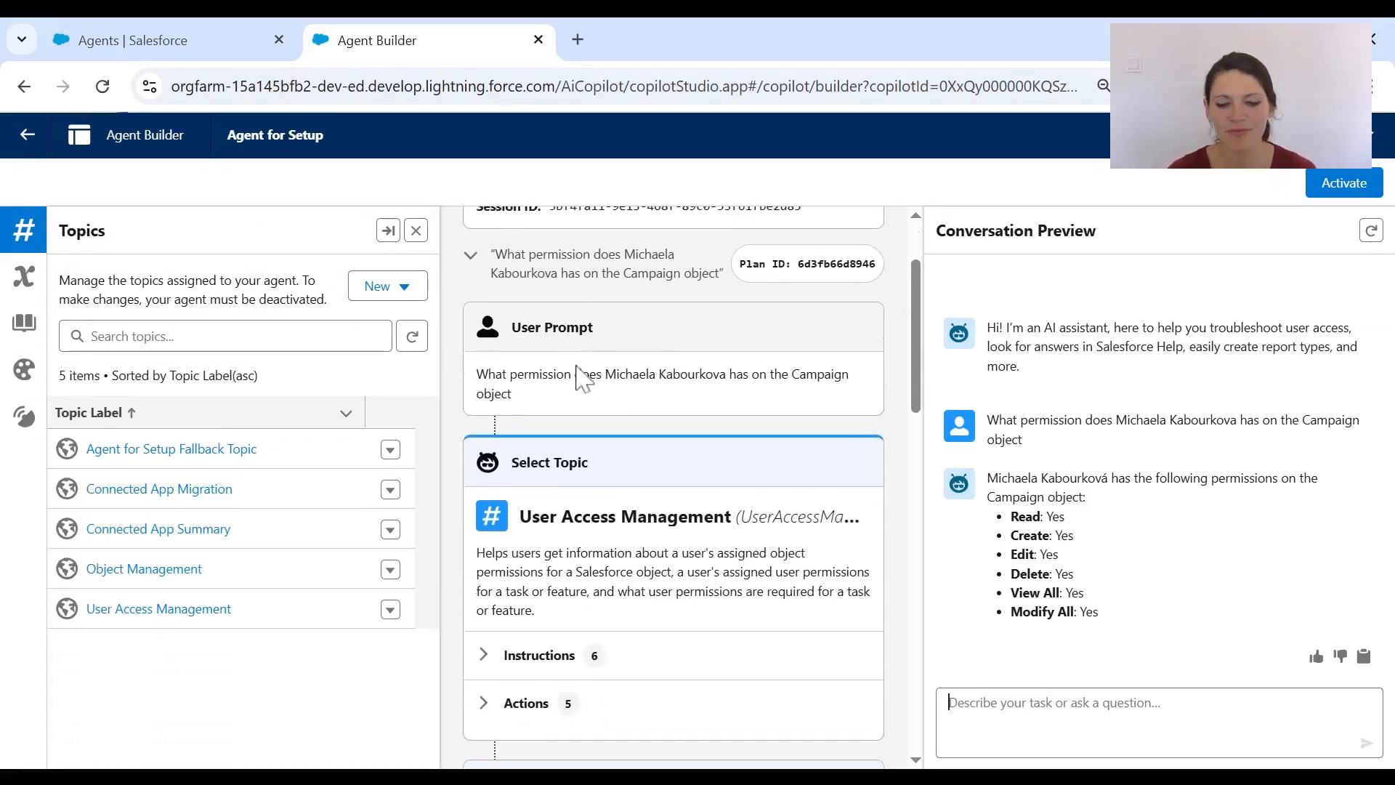
pyautogui.scroll(-3, 581, 374)
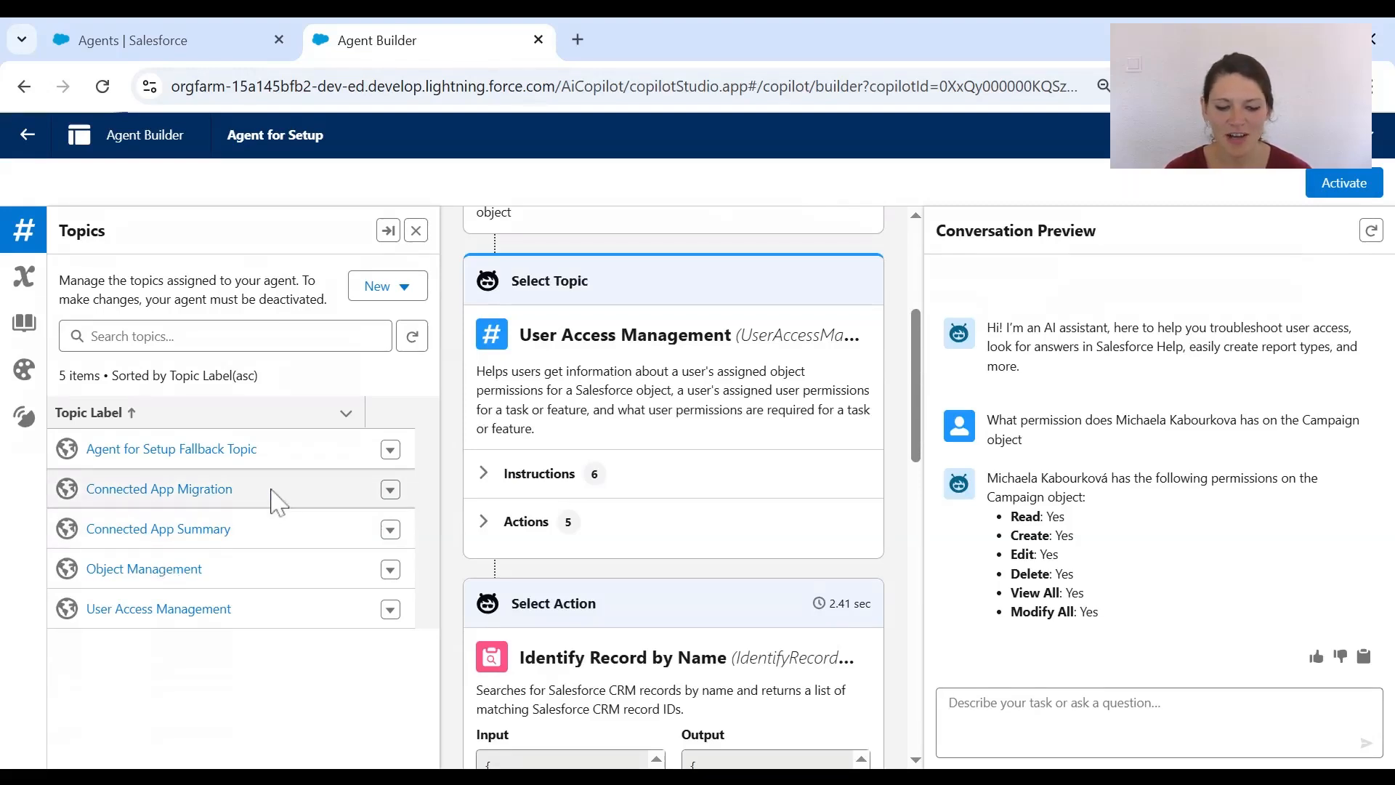
pyautogui.scroll(-4, 620, 473)
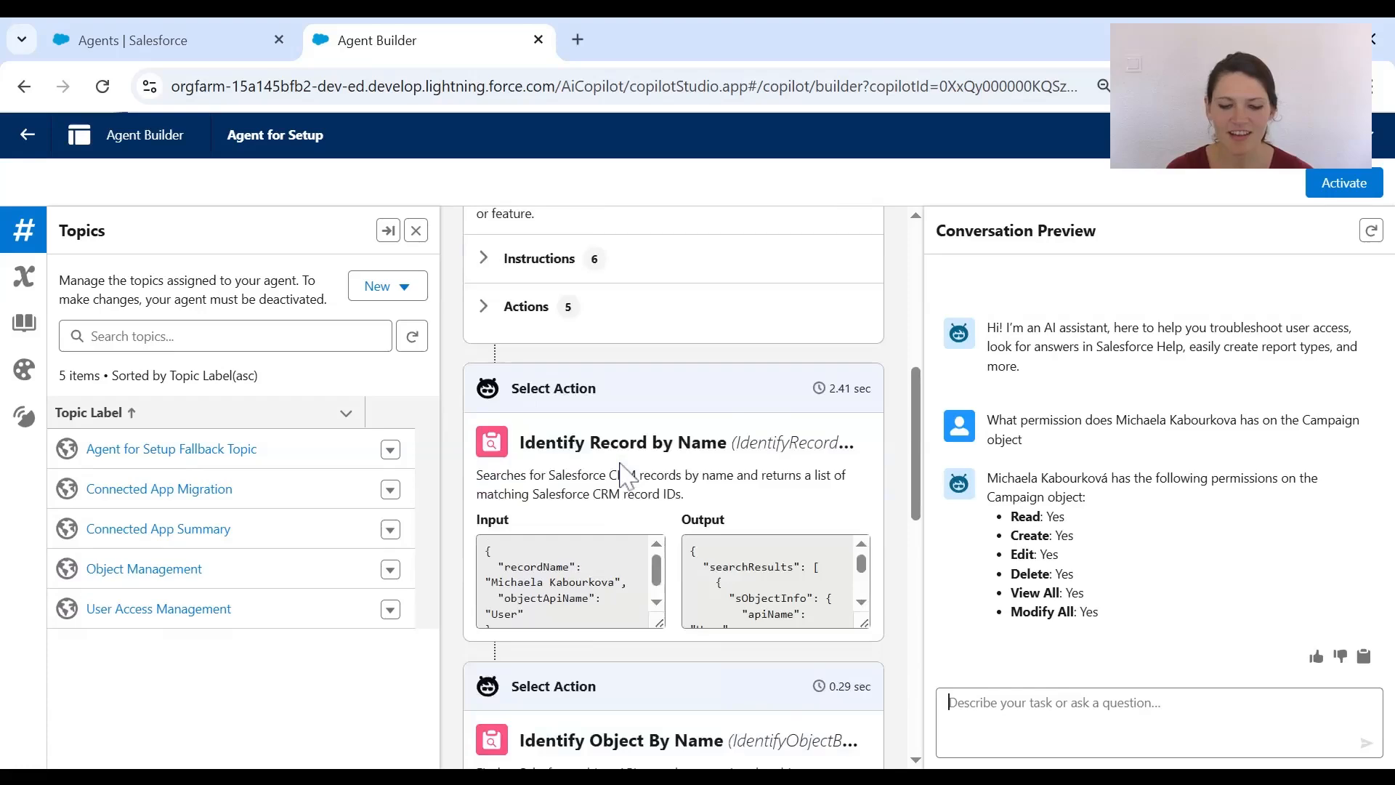
pyautogui.scroll(-6, 563, 492)
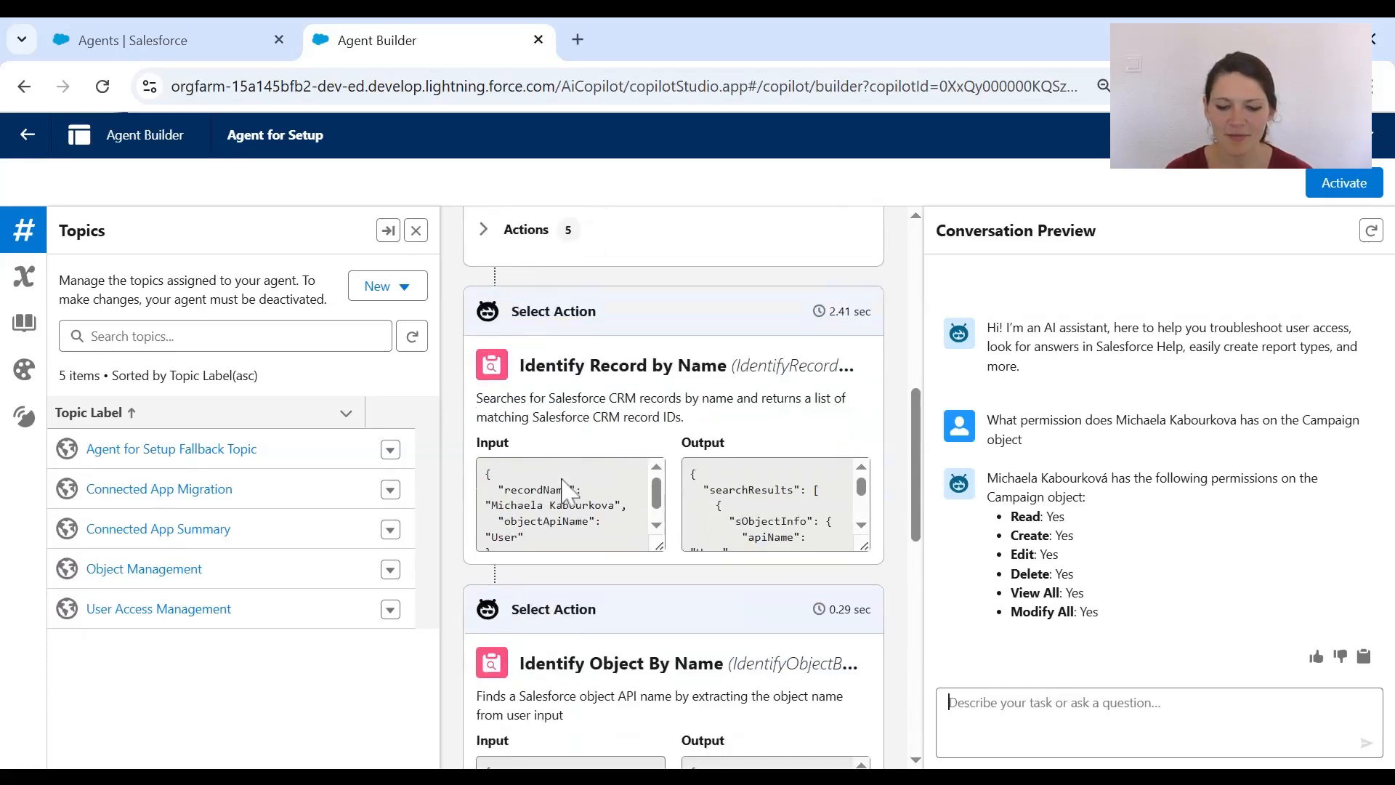
pyautogui.scroll(-5, 563, 493)
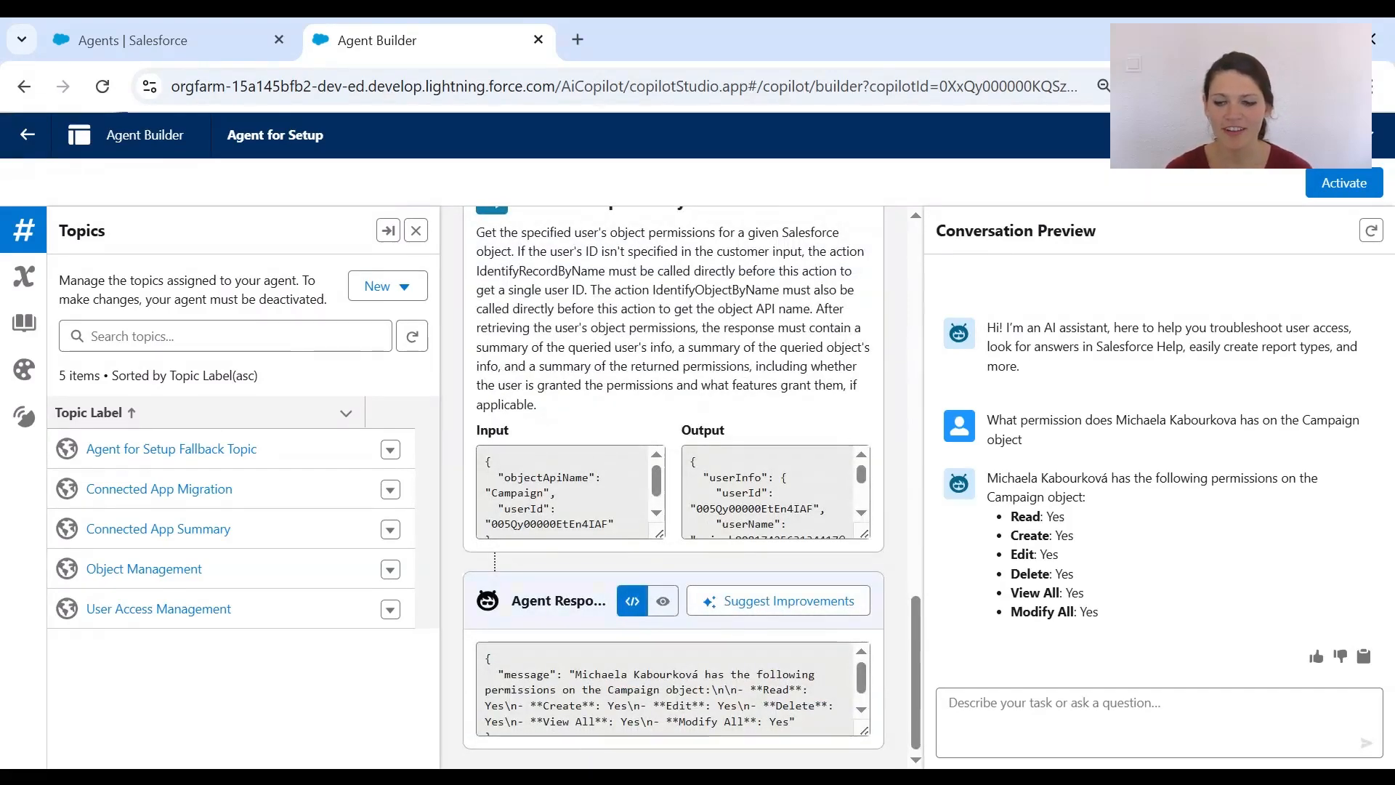
pyautogui.click(1351, 185)
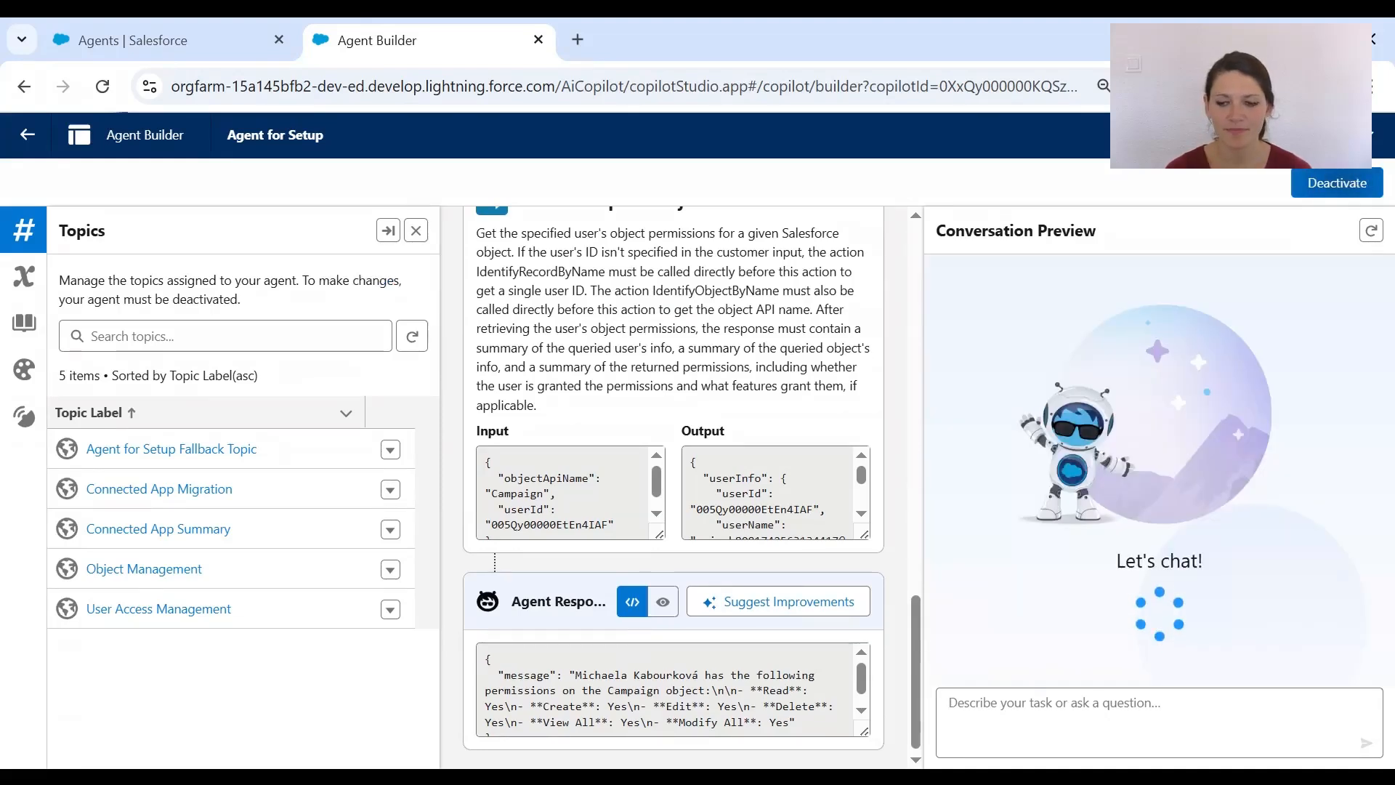
pyautogui.click(1046, 704)
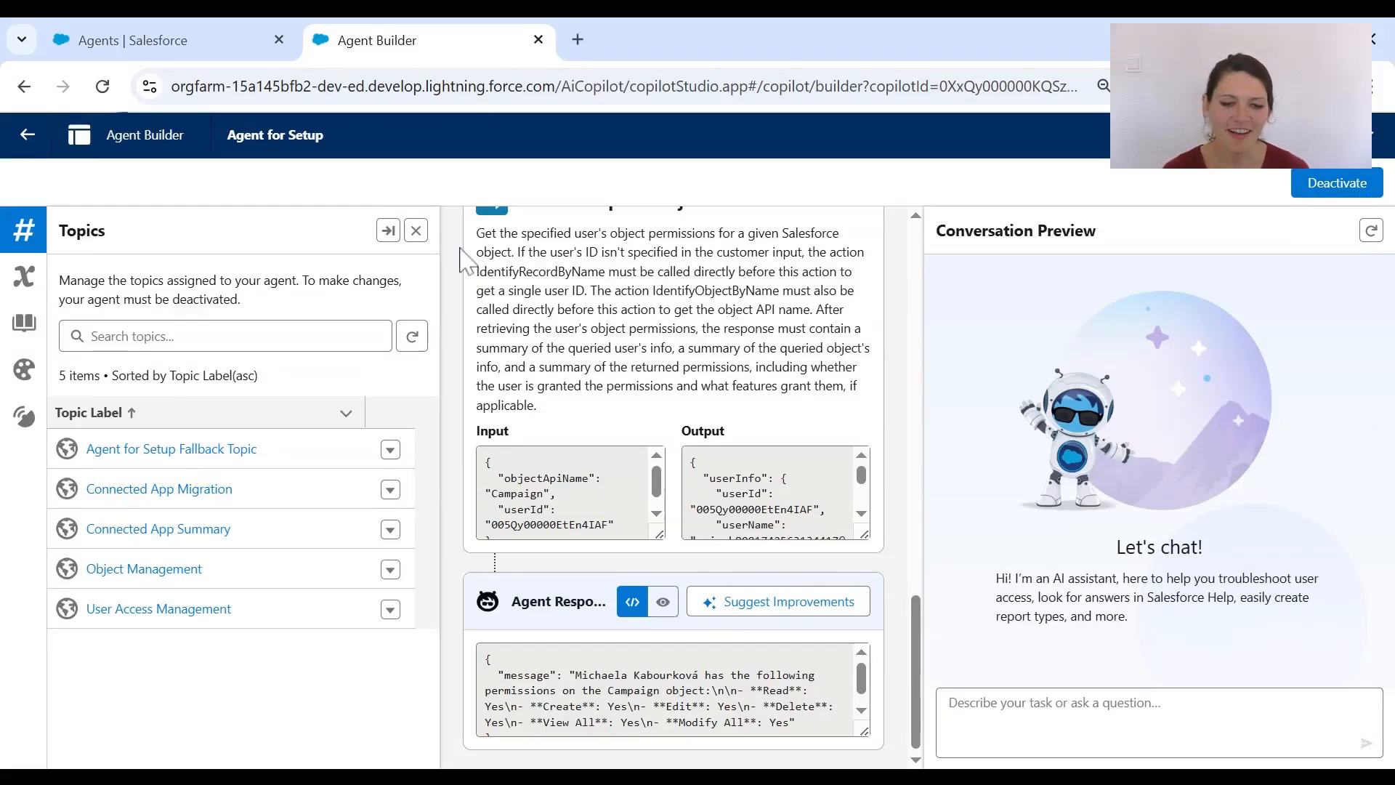
pyautogui.click(27, 136)
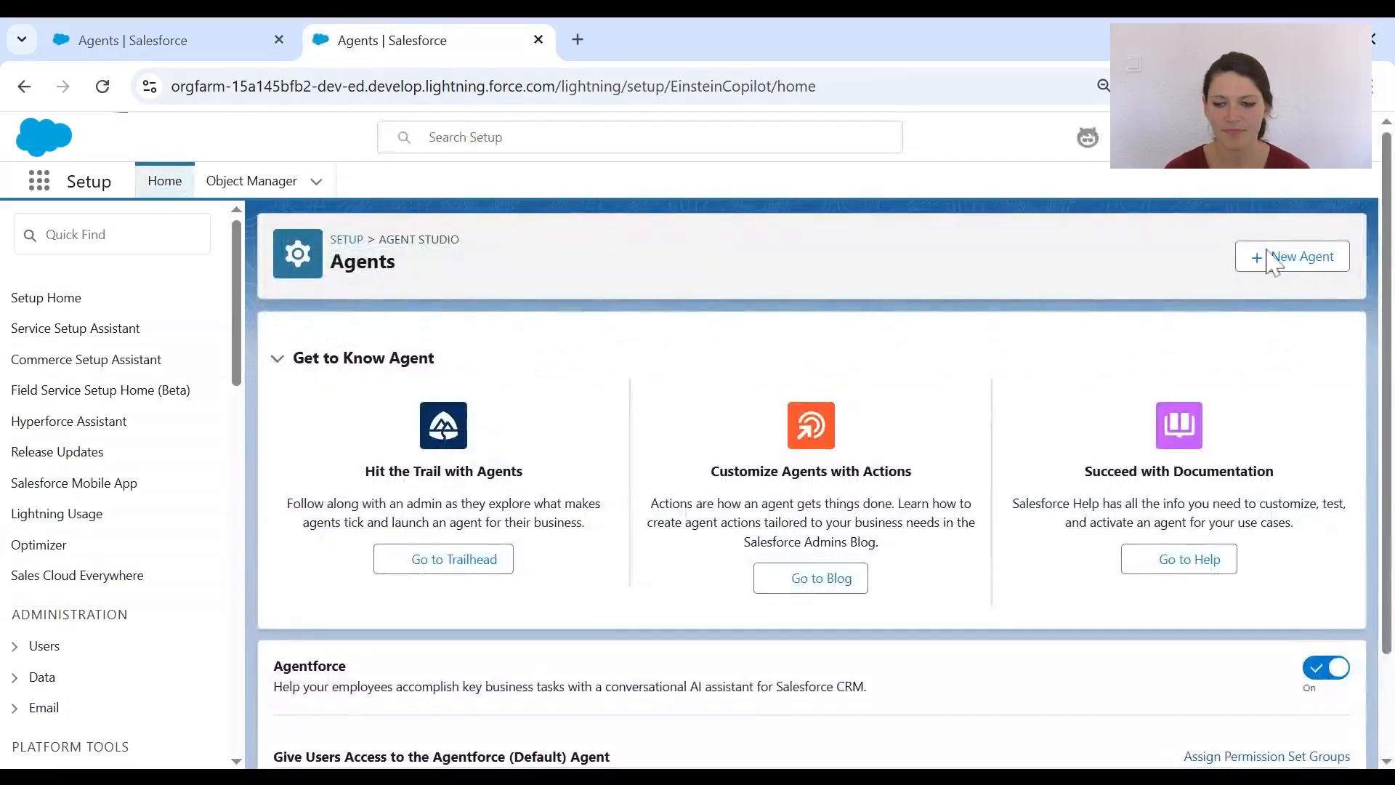
# - Start a Gen AI agent from a pasted operations-manager support description, generating Operations Support Agent
pyautogui.click(1273, 261)
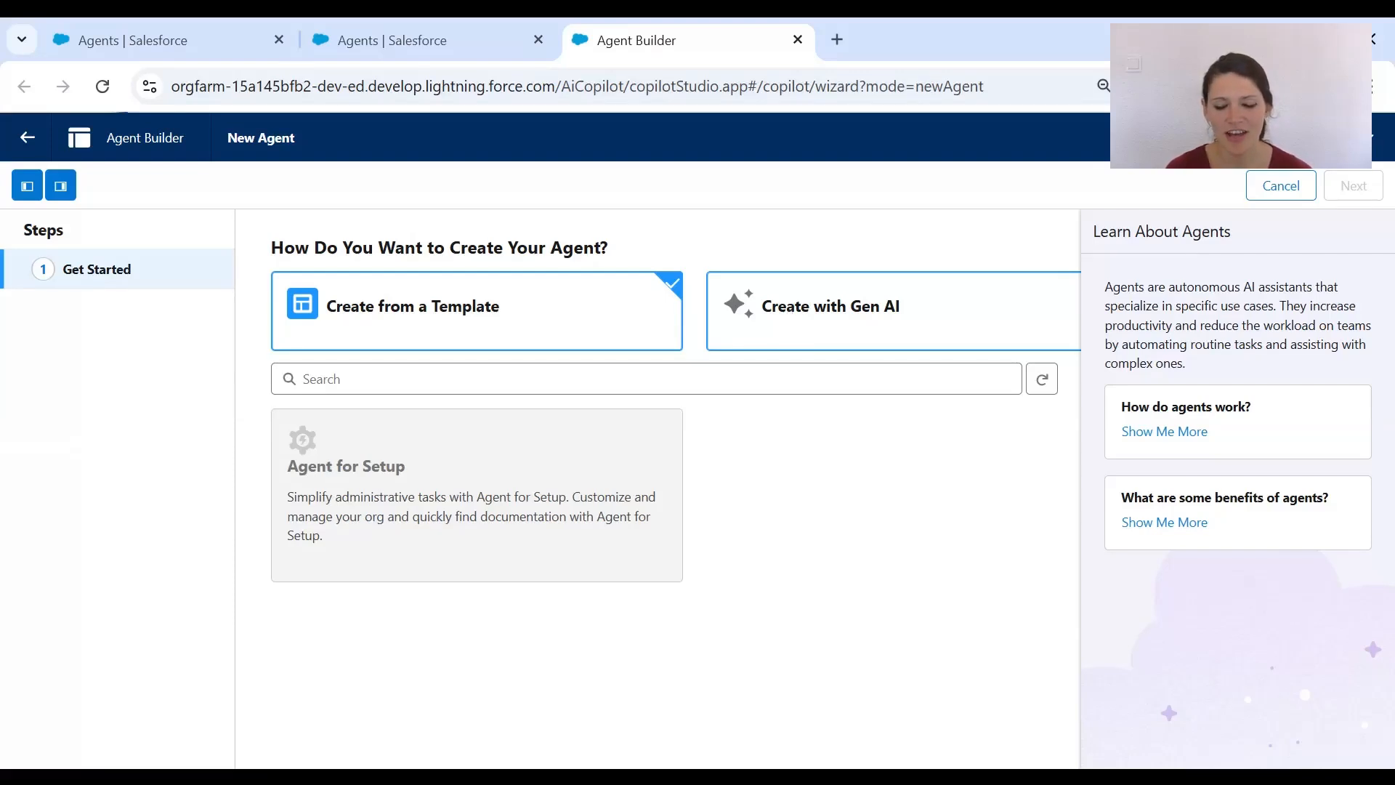
pyautogui.click(803, 309)
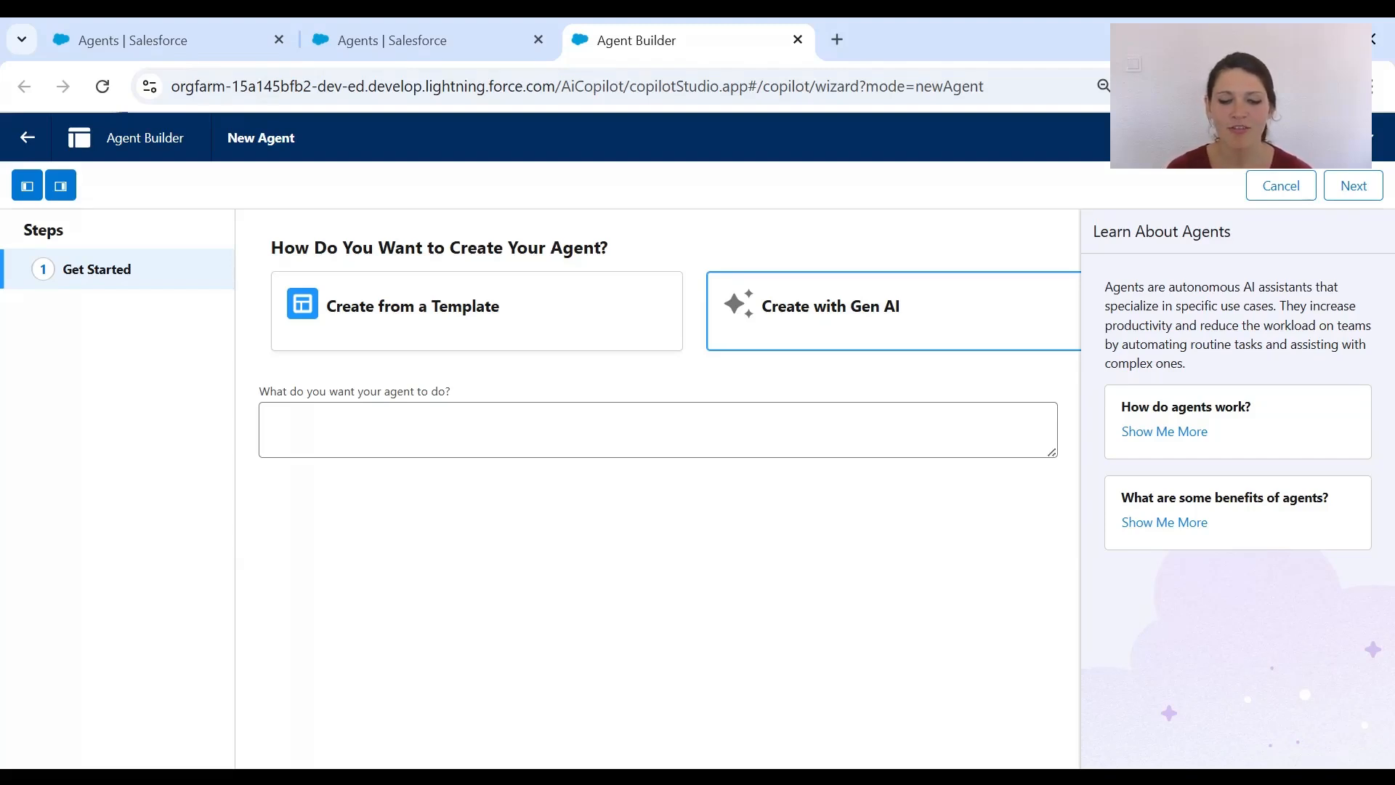
pyautogui.click(657, 429)
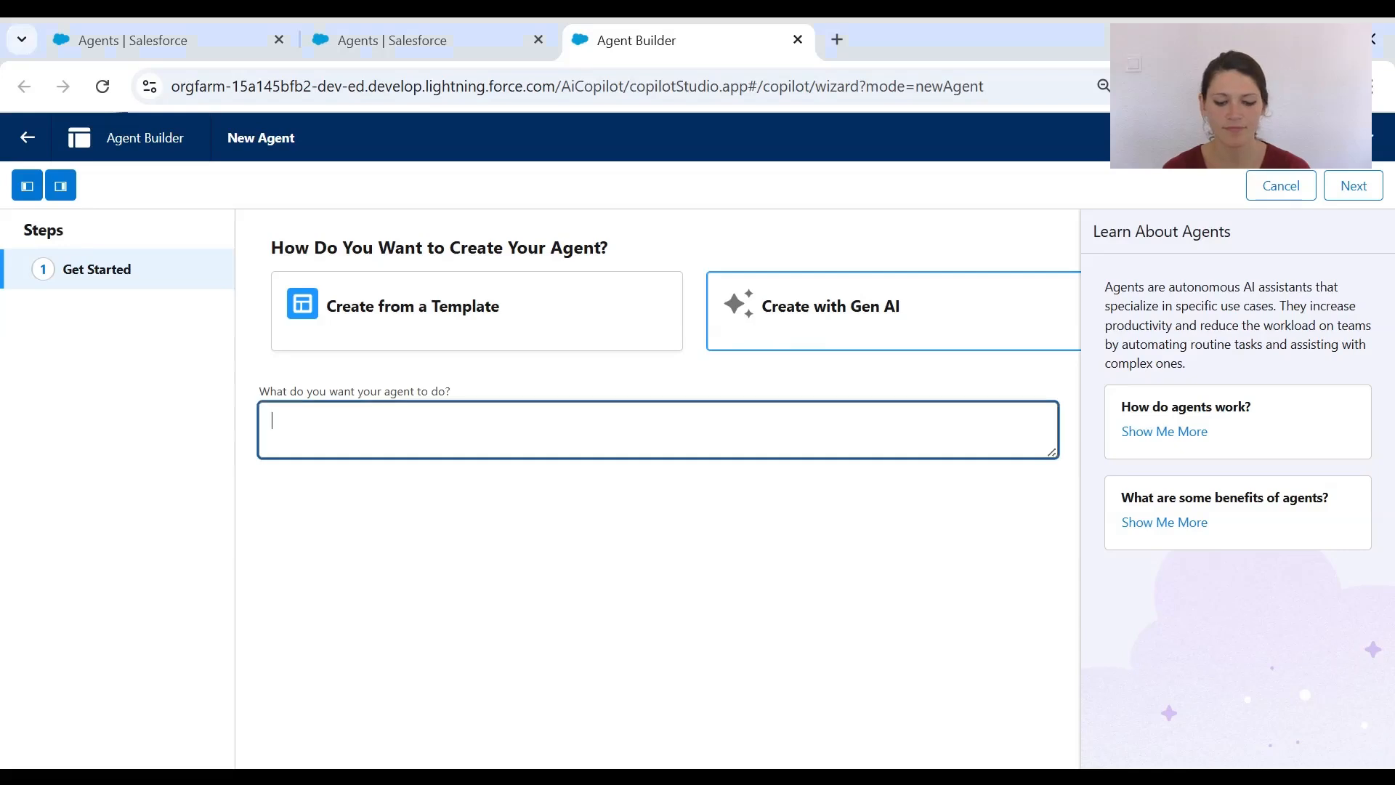
pyautogui.write('I want an agent that supports operations managers. It should answer questions about inventory levels, recent purchase orders, and delivery tracking. It should also be able to trigger restock requests and escalate supply issues.')
pyautogui.press('Return')
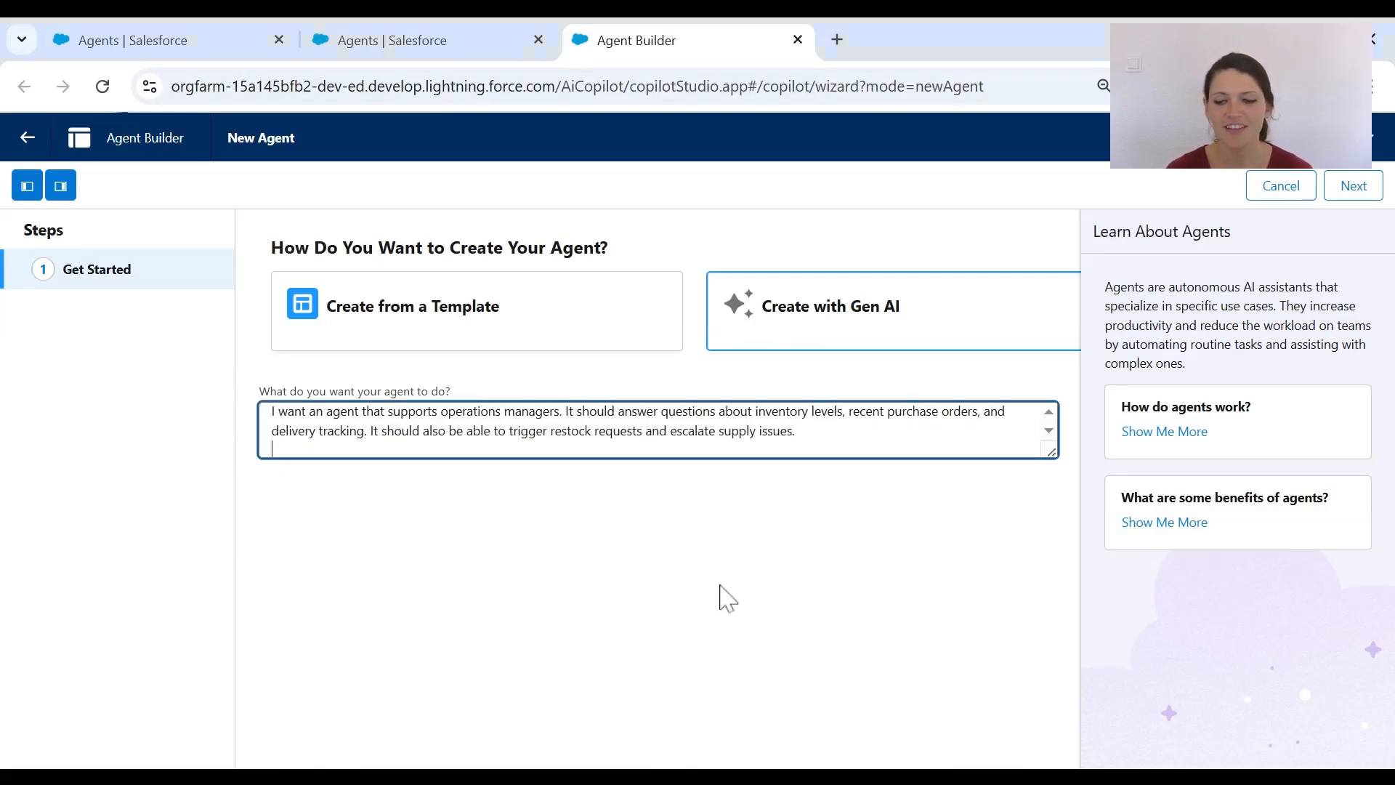
pyautogui.click(1357, 187)
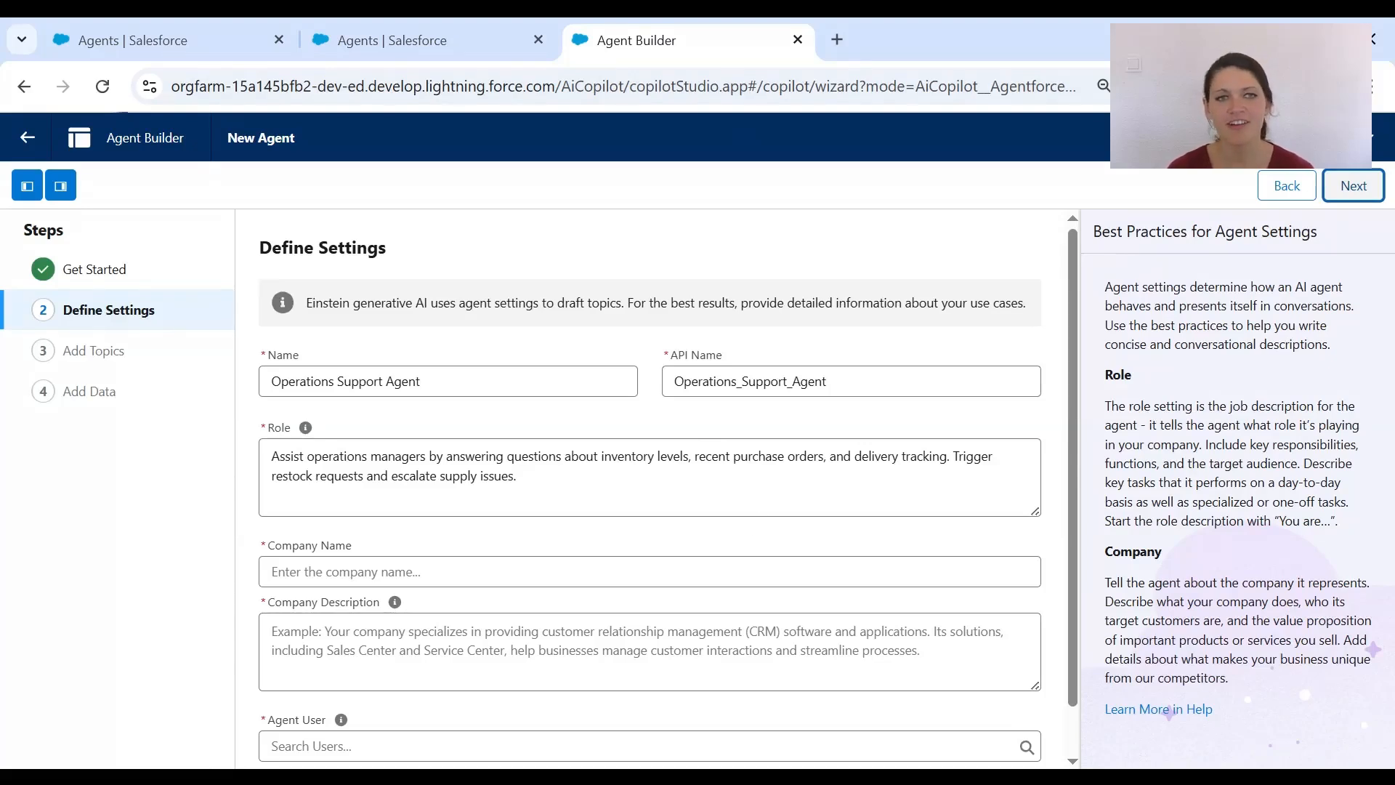
# - Enter ApexLogix as the company name and paste the company description
pyautogui.scroll(-1, 650, 484)
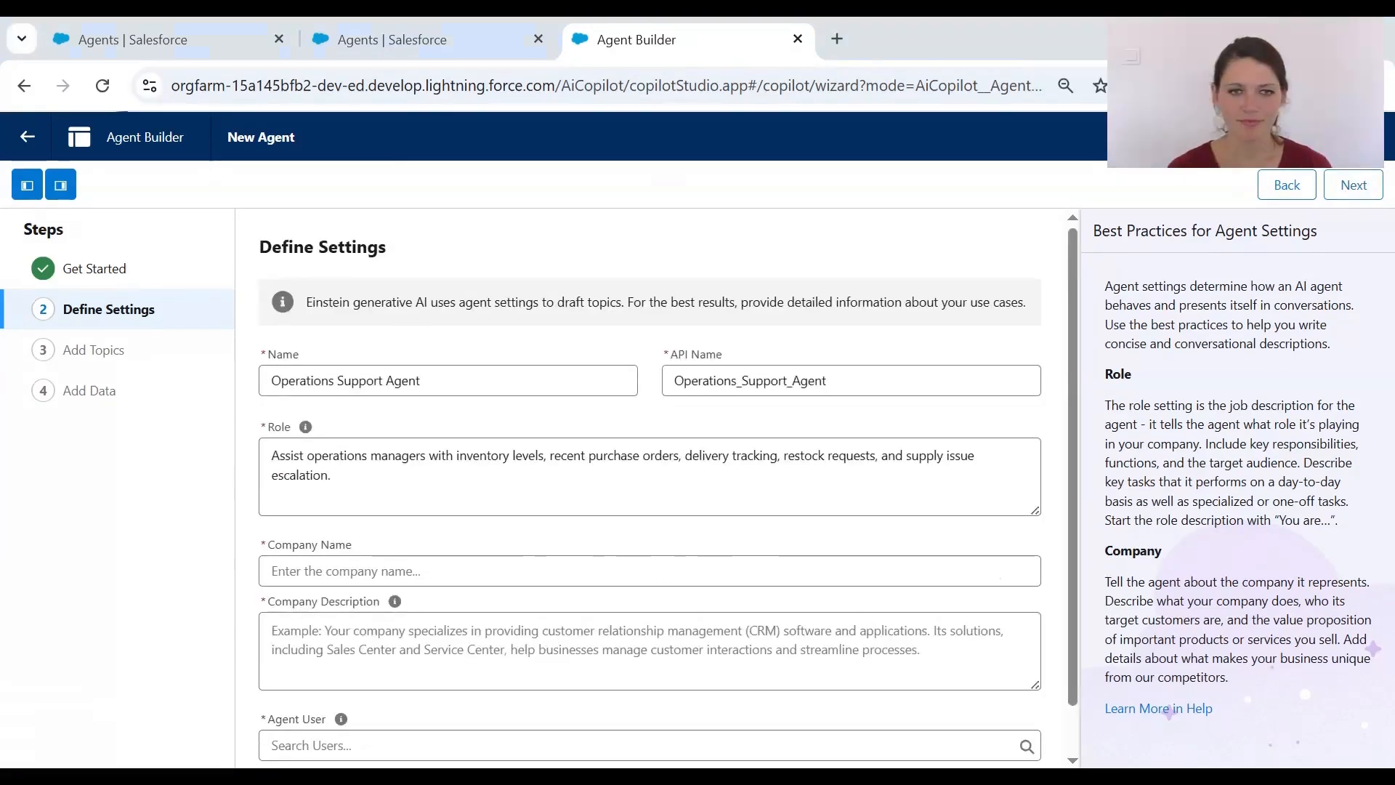
pyautogui.click(274, 571)
pyautogui.write('ApexLogix')
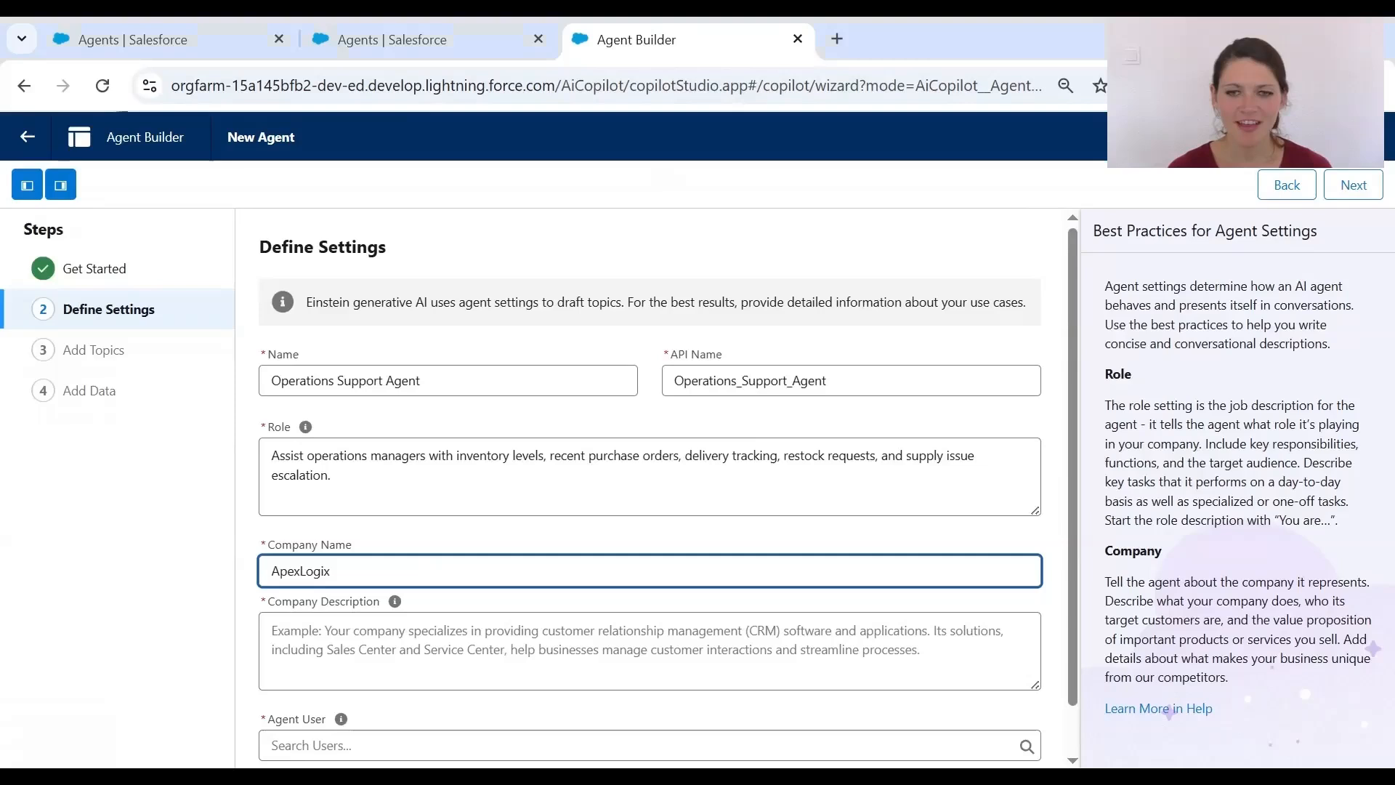
pyautogui.press('Tab')
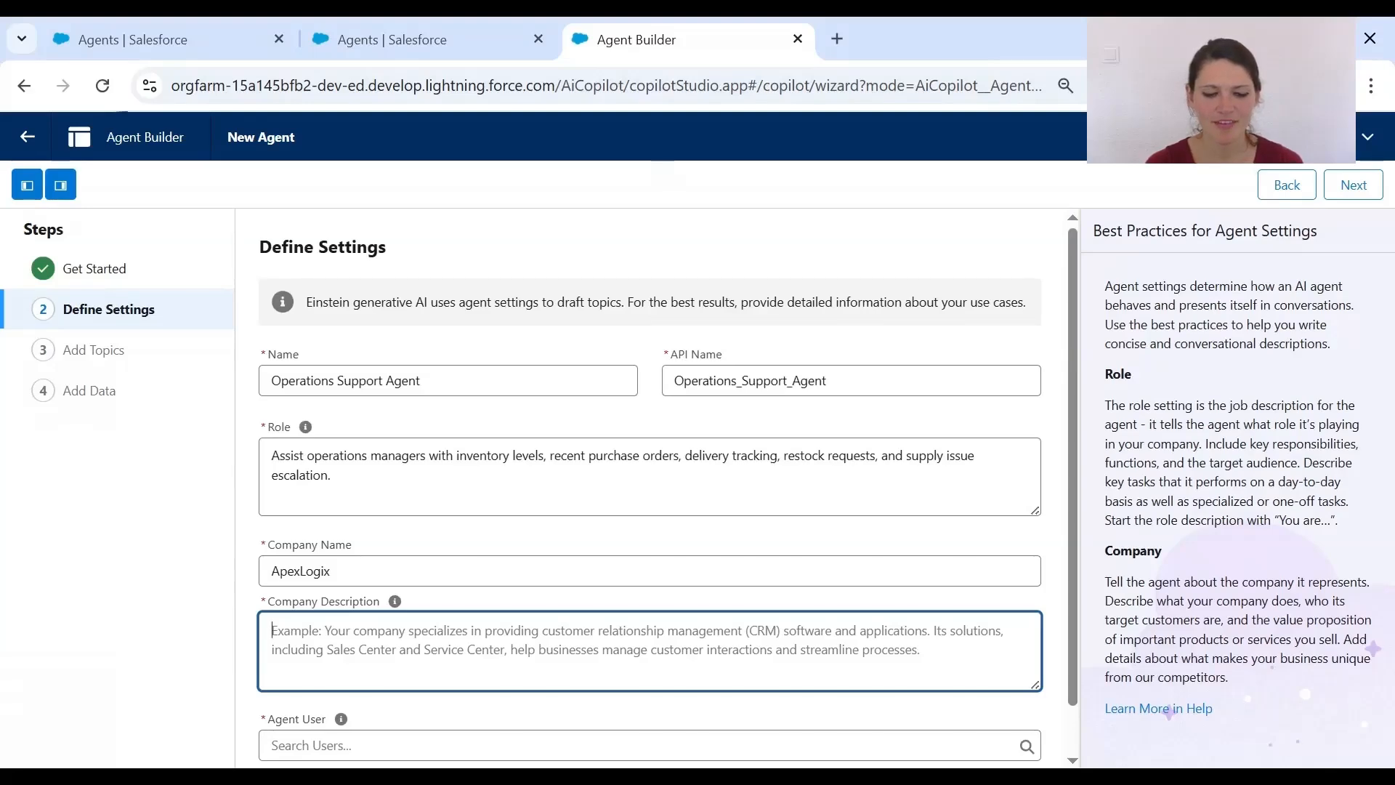
pyautogui.hotkey('ctrl', 'v')
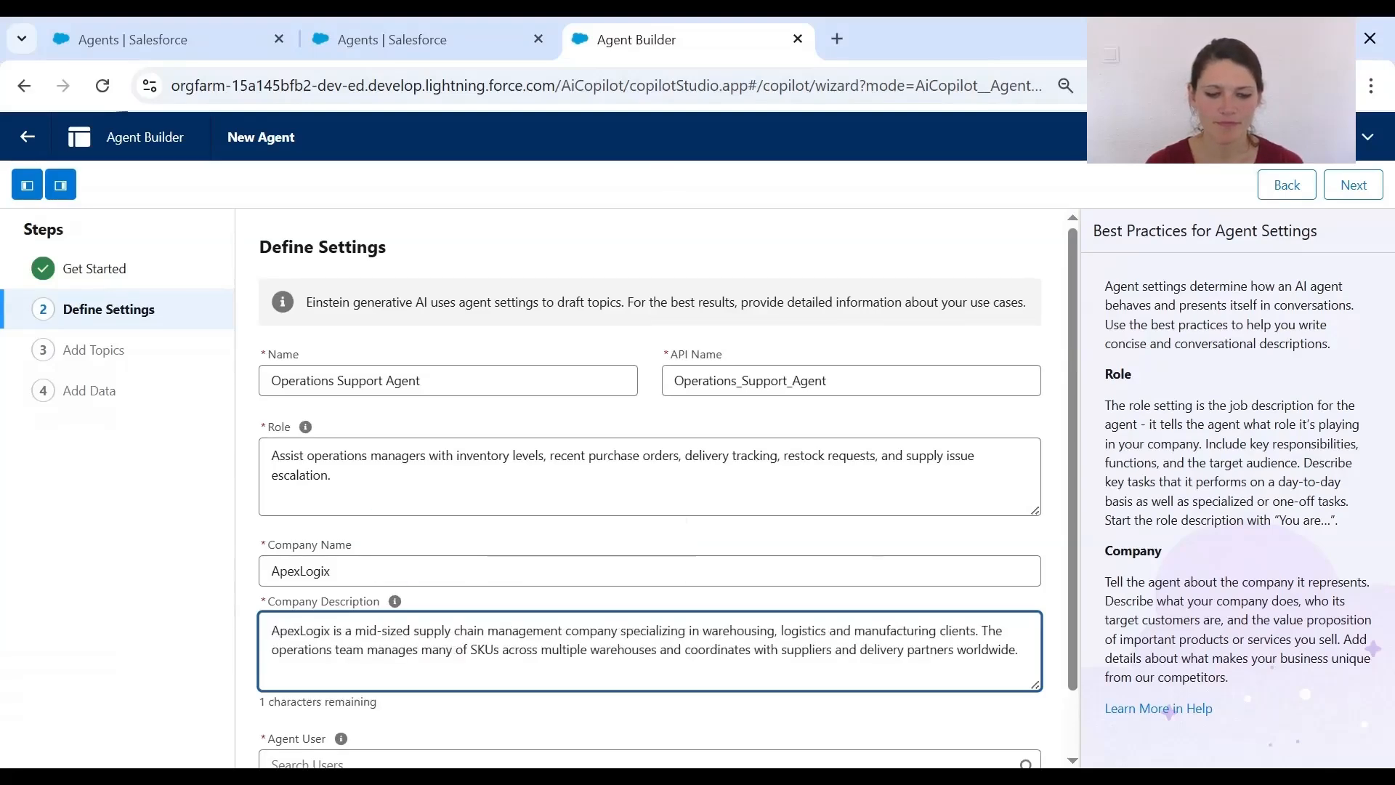
pyautogui.press('Tab')
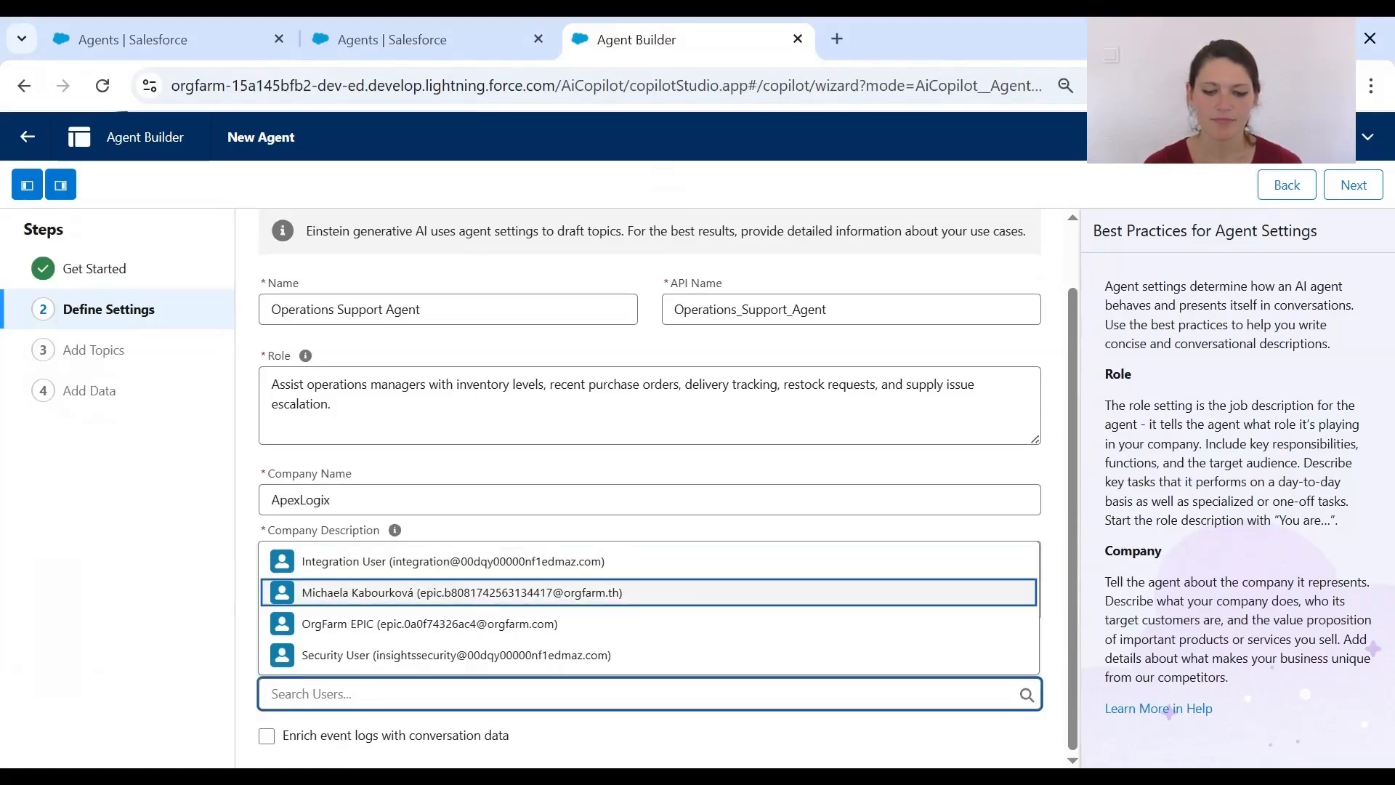
# - Assign an agent user and enable enriching event logs with conversation data
pyautogui.click(462, 593)
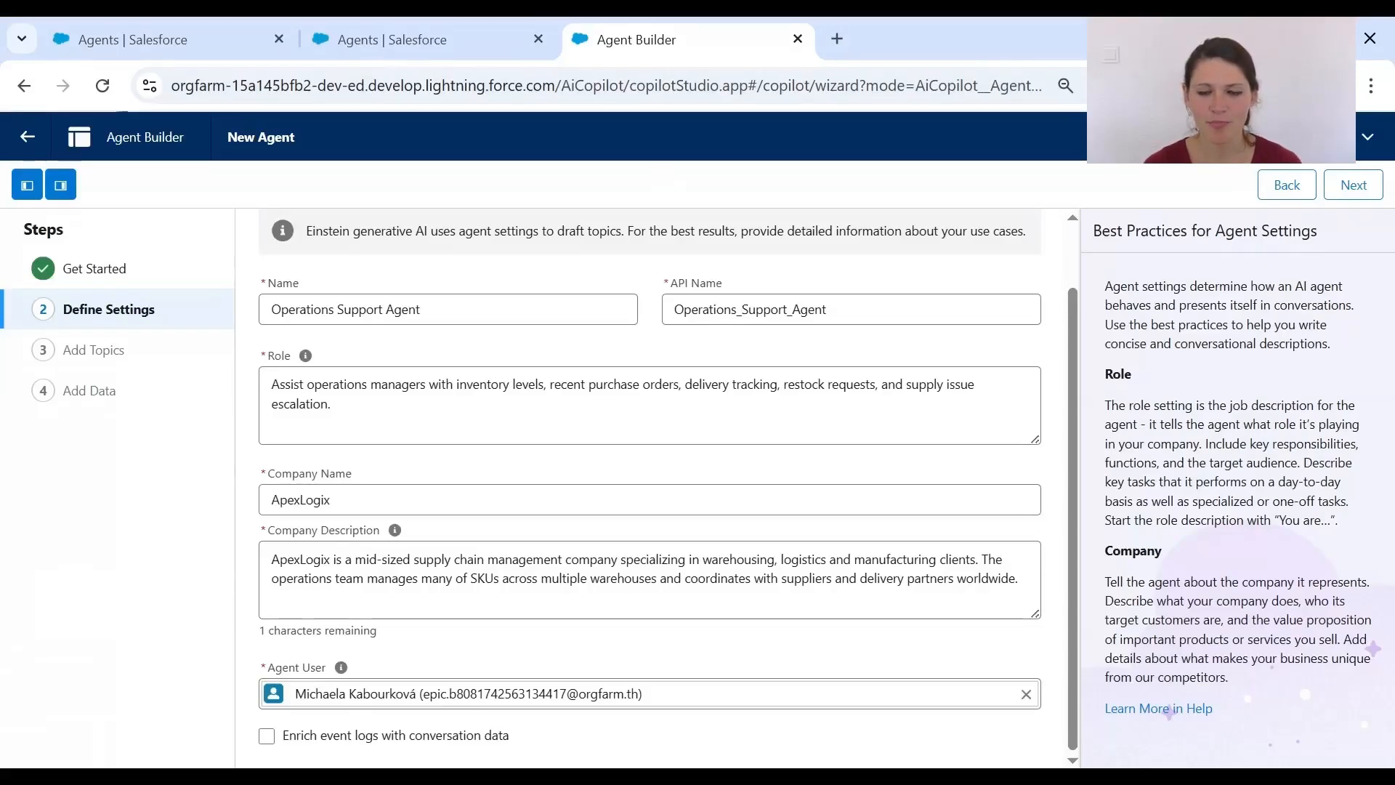
pyautogui.click(266, 736)
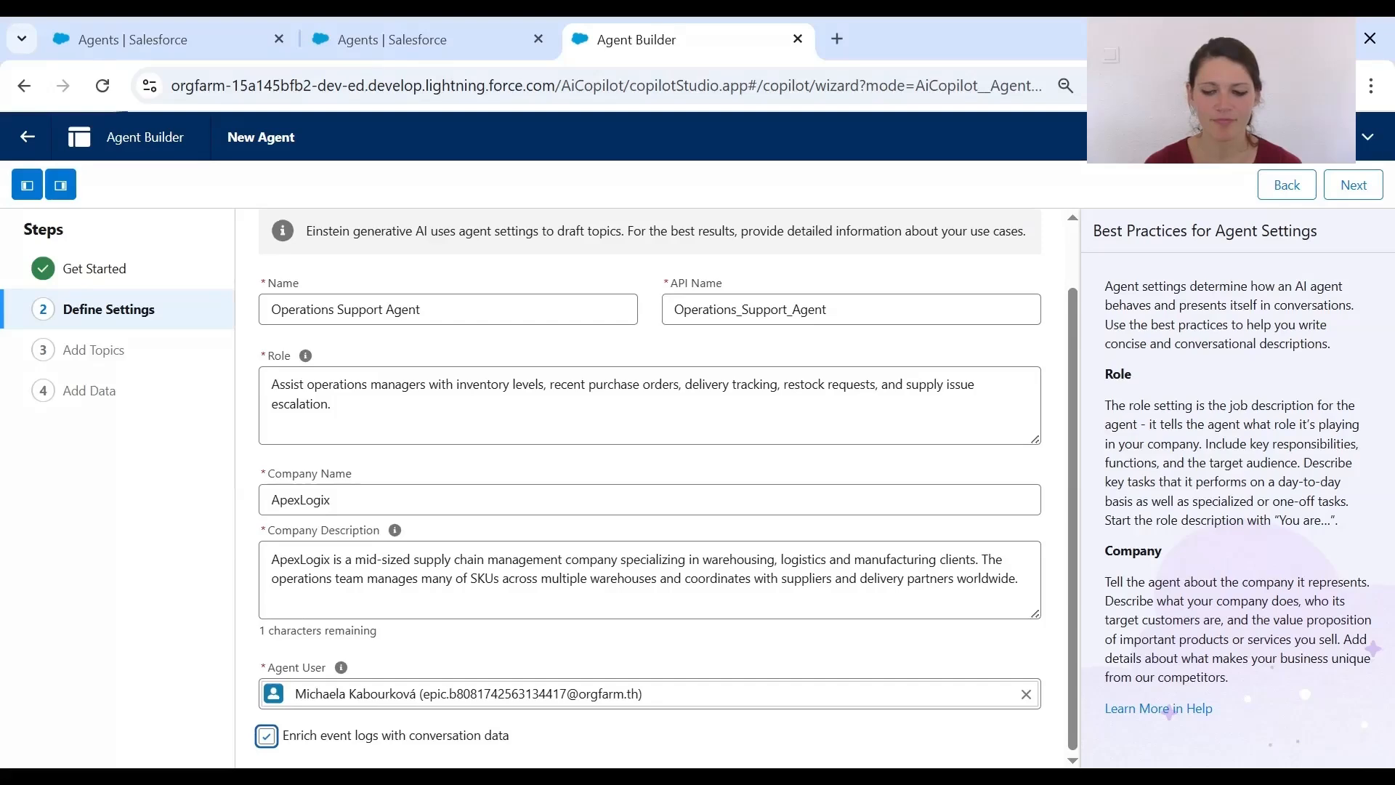
pyautogui.click(1347, 191)
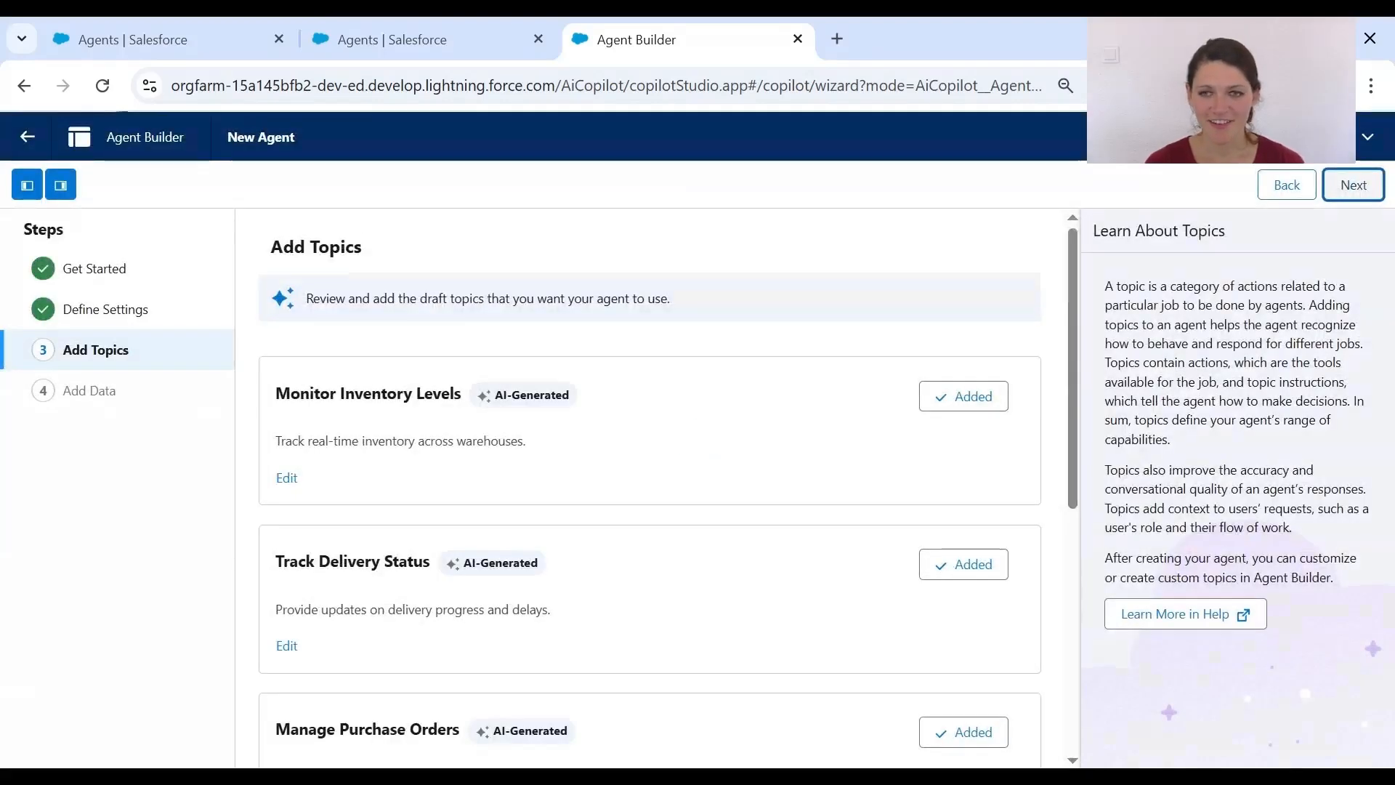
# - Keep the five generated topics, discarding a new draft topic, and continue to Add Data
pyautogui.scroll(-4, 710, 418)
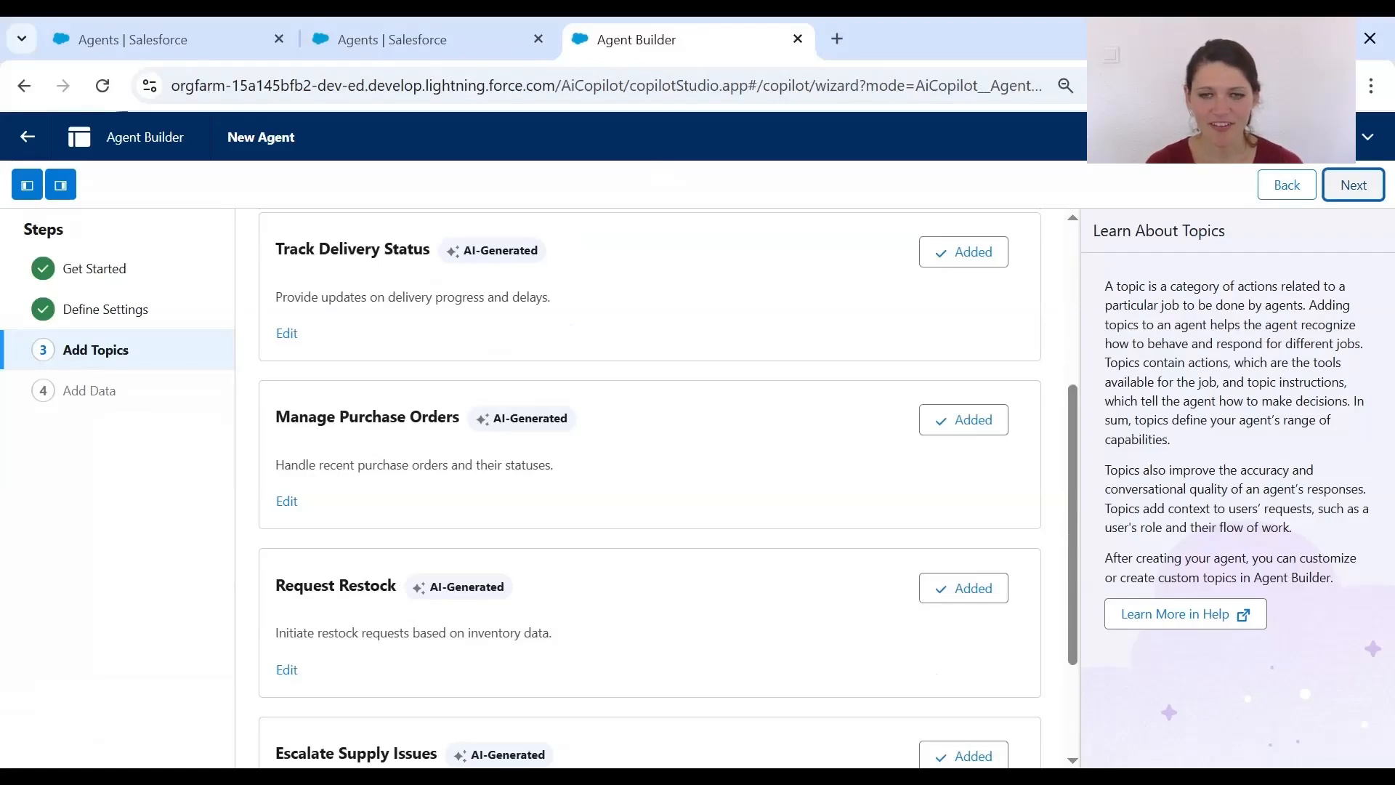
pyautogui.scroll(-2, 710, 418)
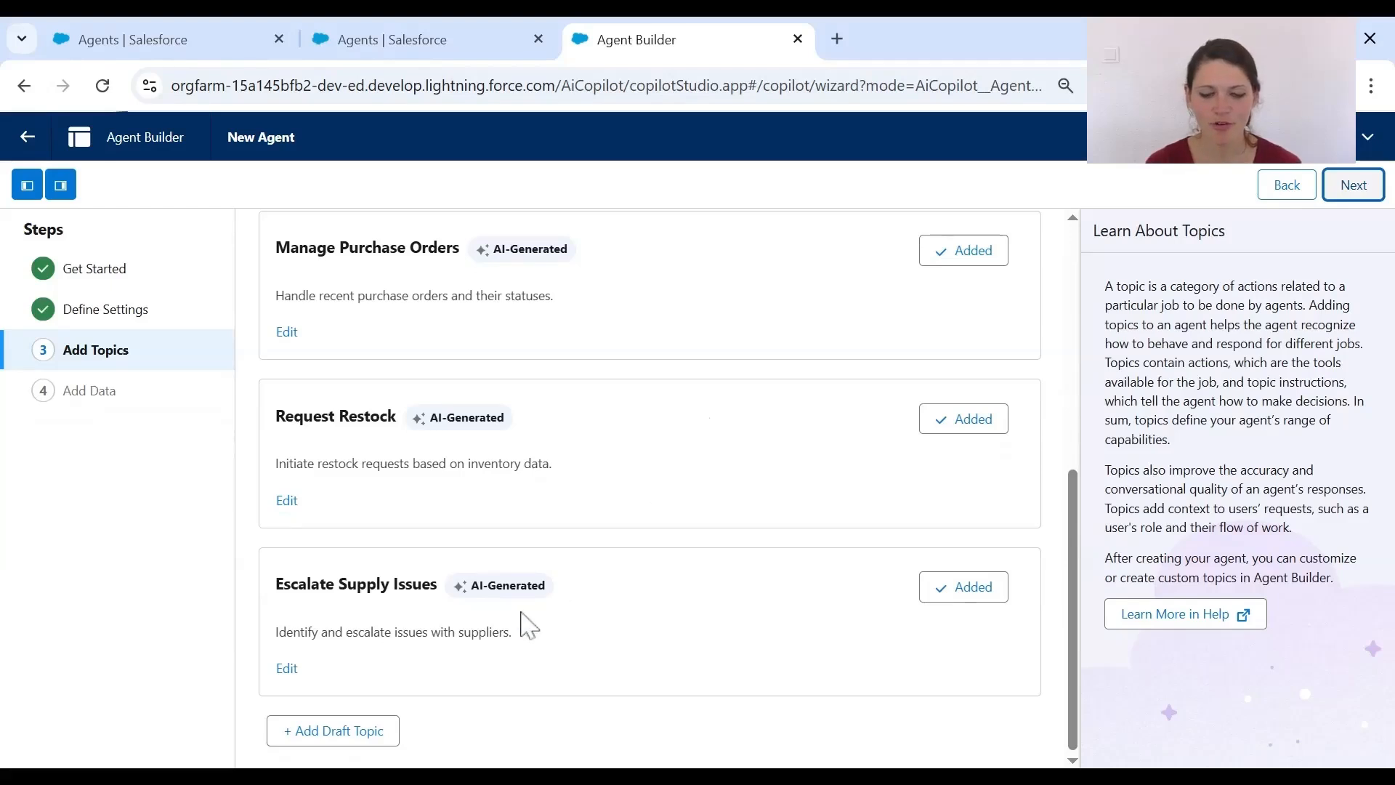
pyautogui.click(358, 736)
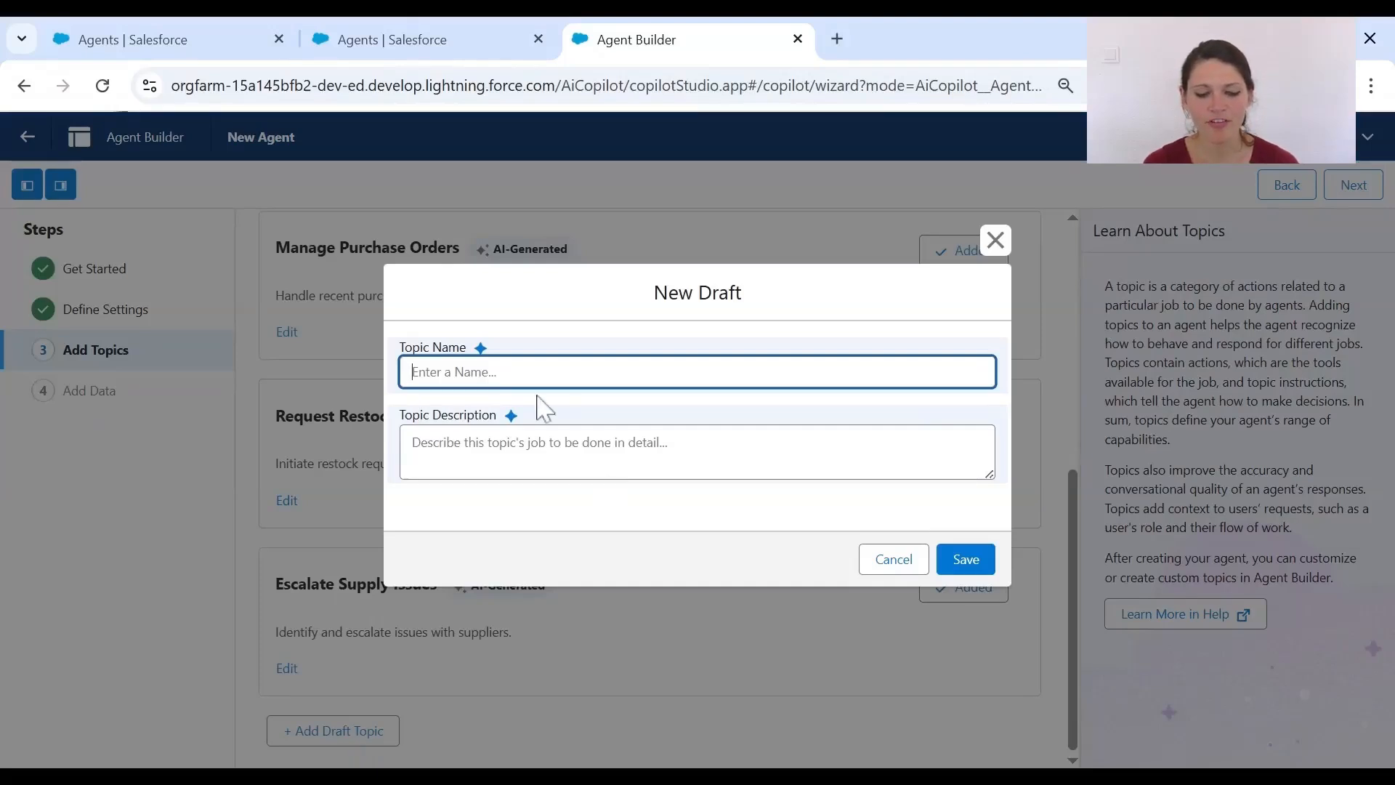
pyautogui.click(993, 240)
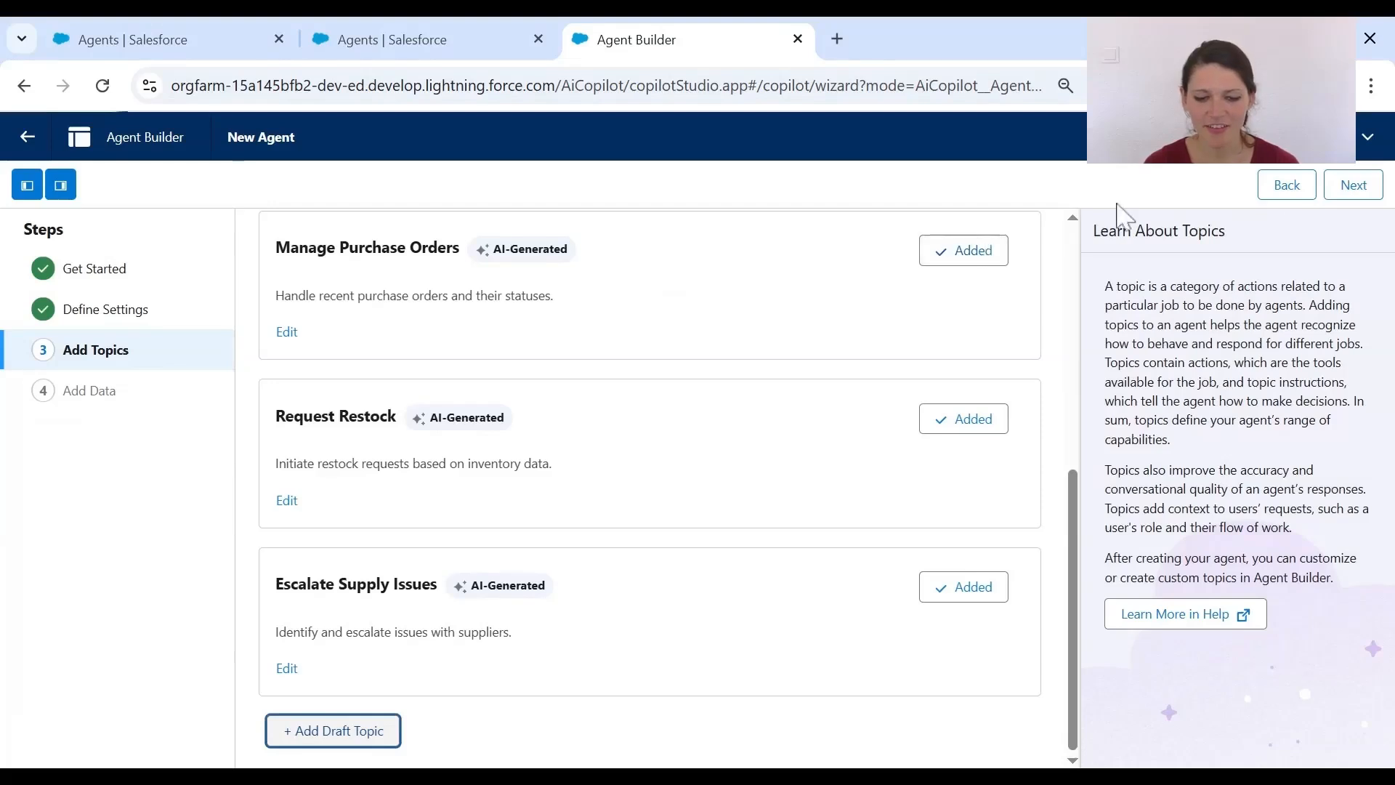
pyautogui.click(1363, 191)
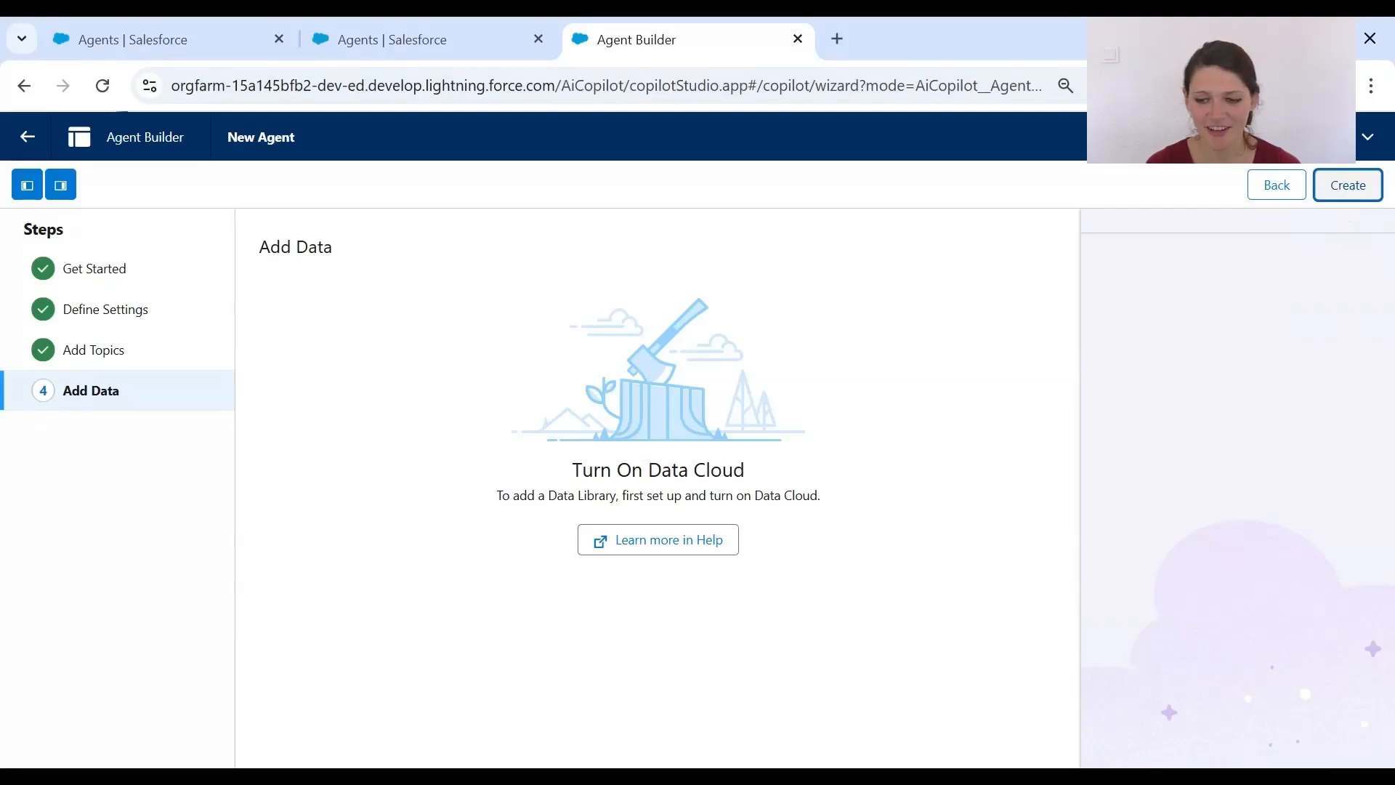
# - Attempt to create the agent, then leave Agent Builder, confirming with OK
pyautogui.click(1338, 190)
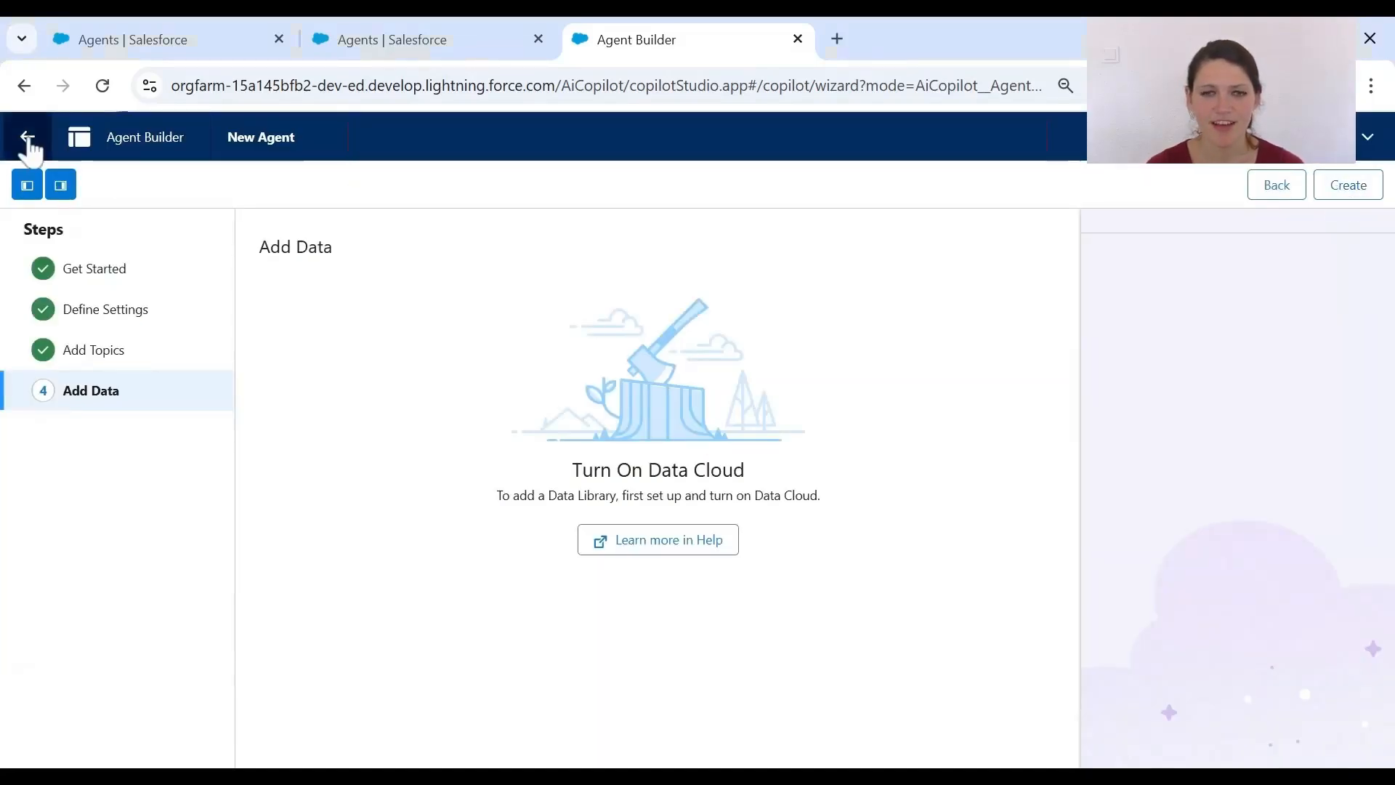
pyautogui.click(26, 139)
pyautogui.click(737, 491)
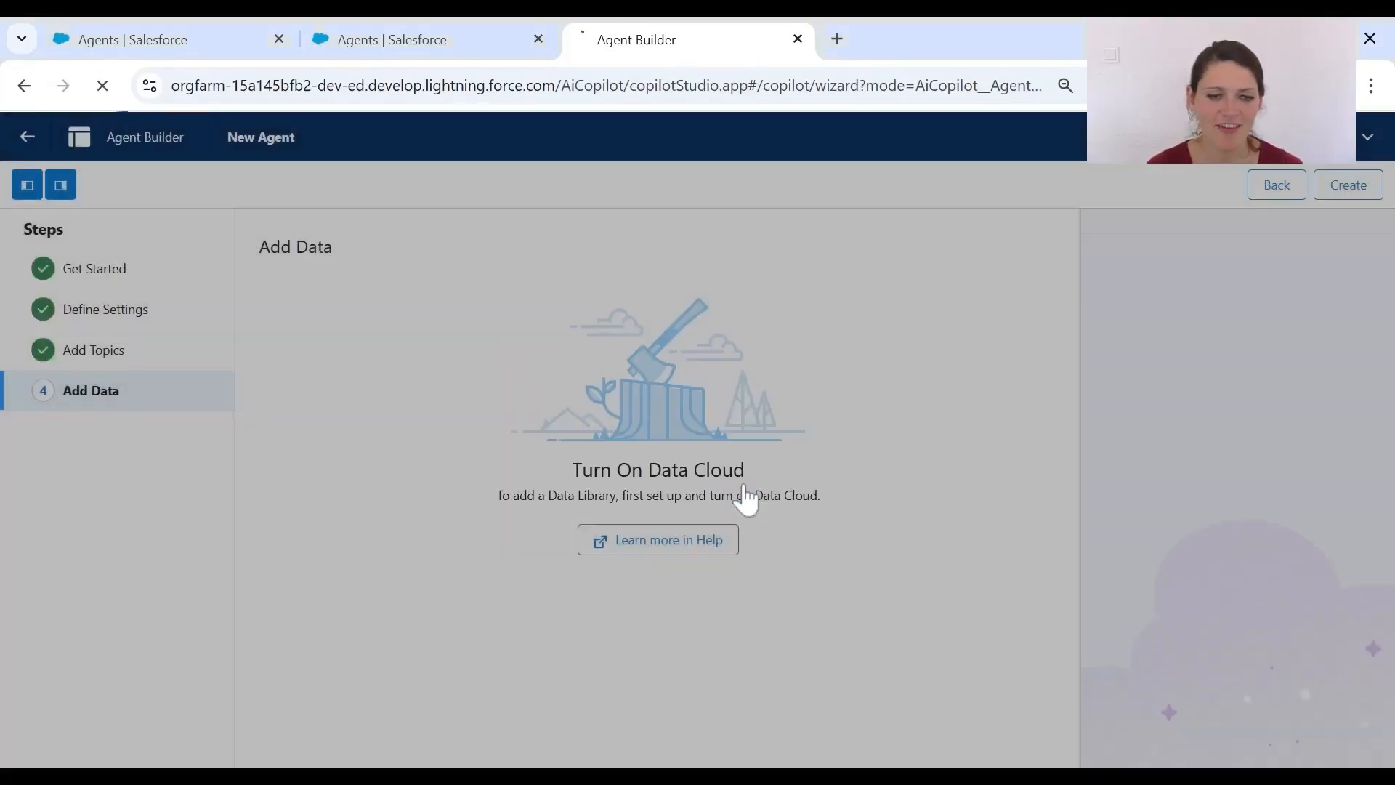